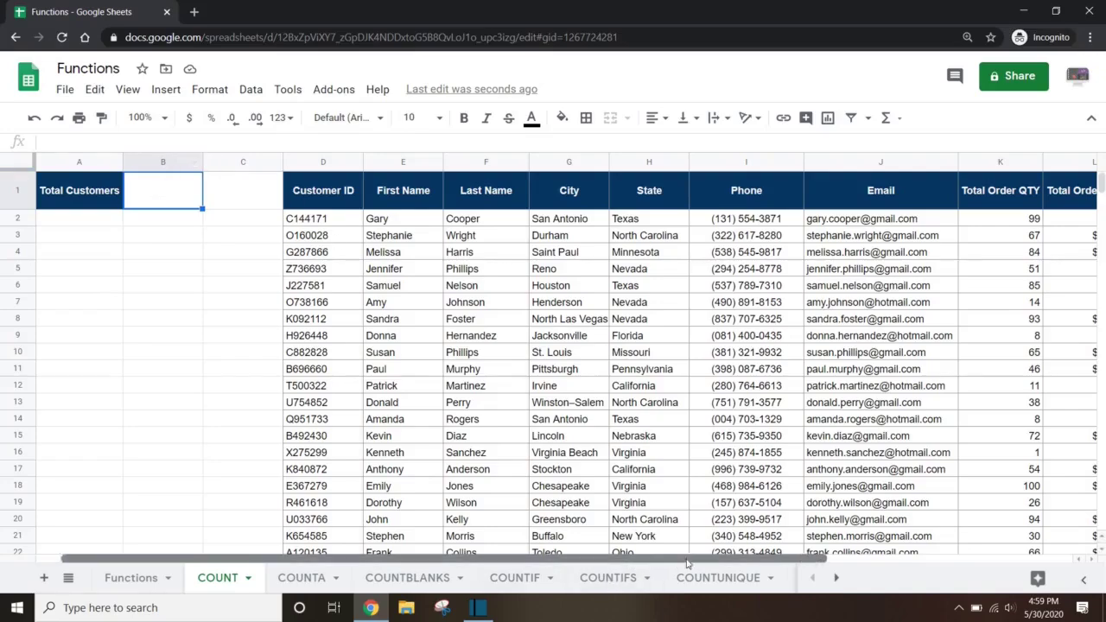
Inspect the Total Order QTY, Total Order Amount and Last Order columns.
{"action": "left_click_drag", "start_coordinate": [635, 559], "coordinate": [851, 222]}
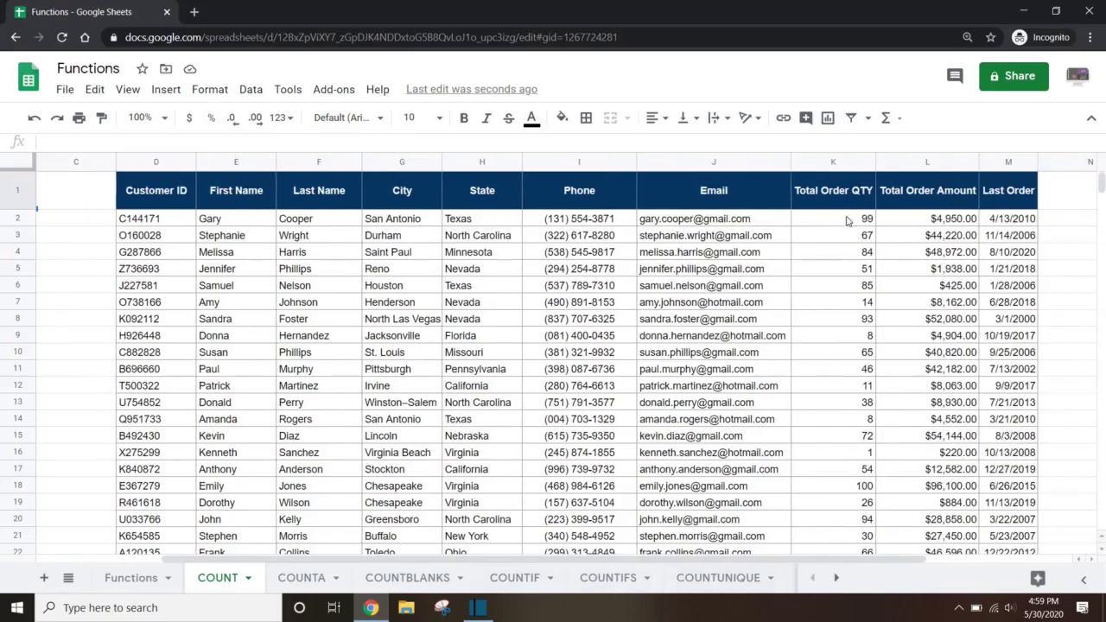
{"action": "left_click", "coordinate": [837, 163]}
{"action": "left_click", "coordinate": [937, 162]}
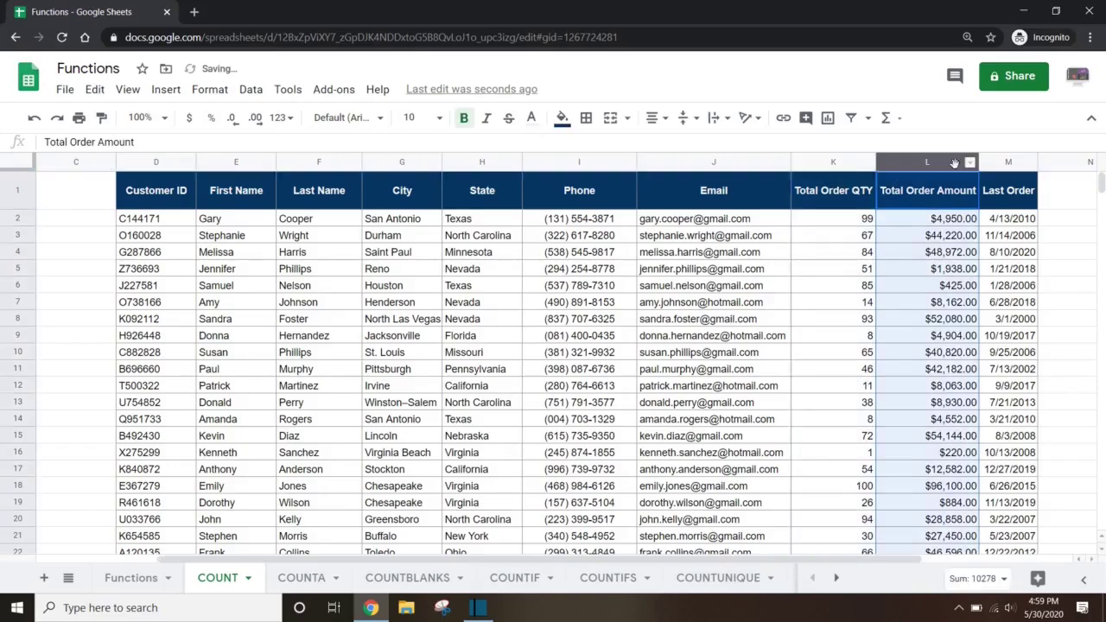
{"action": "left_click", "coordinate": [1012, 162]}
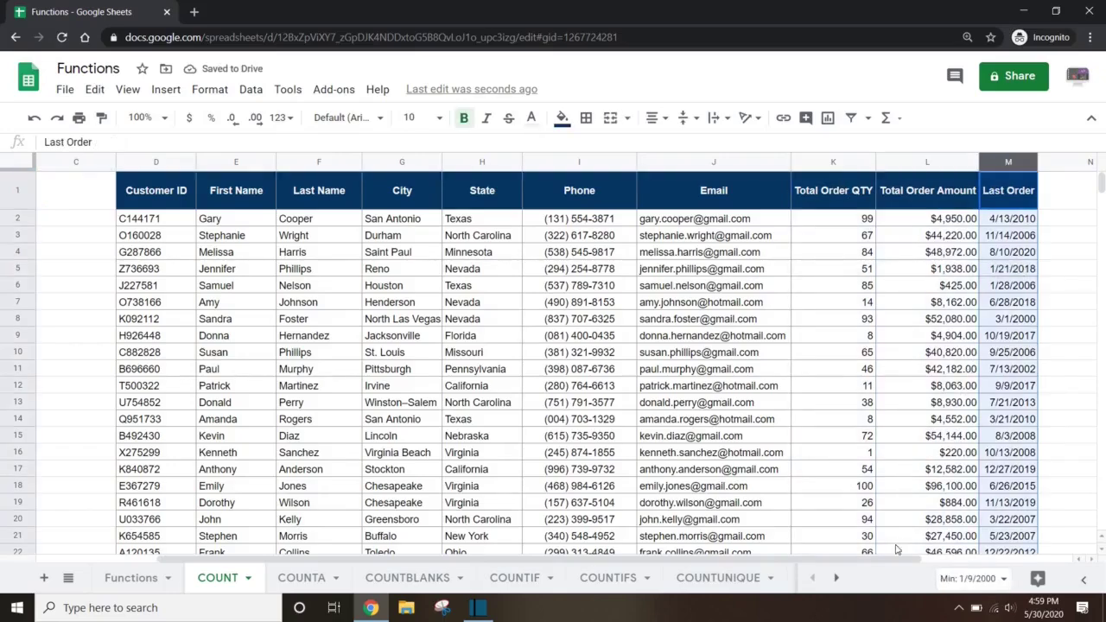
{"action": "left_click_drag", "start_coordinate": [890, 563], "coordinate": [770, 566]}
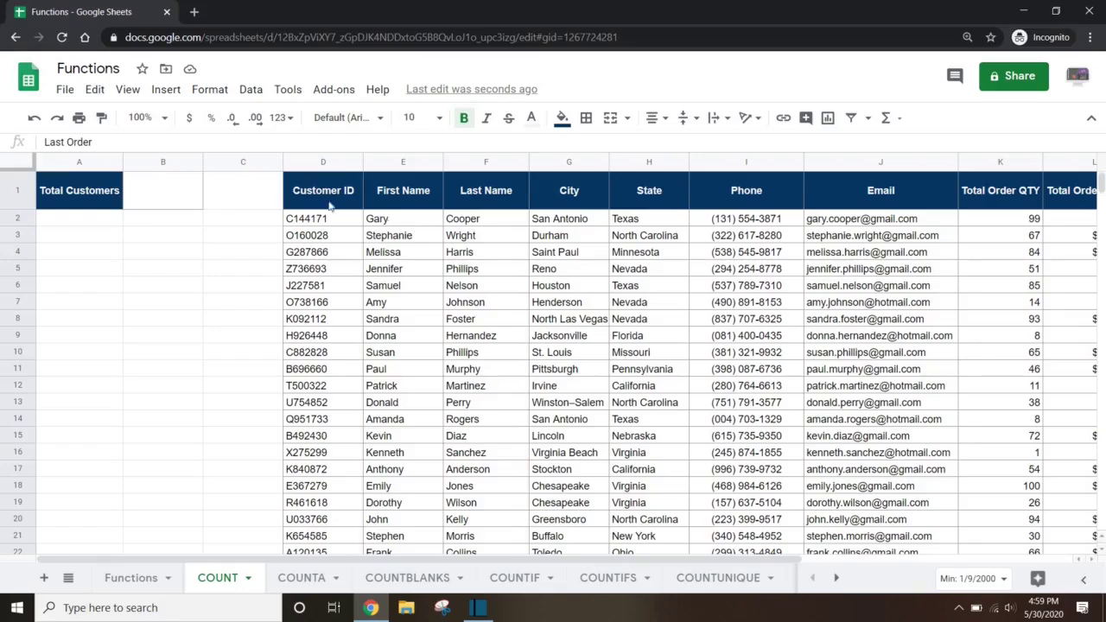
Enter =count(K:K) in B1 beside Total Customers, returning 204.
{"action": "left_click", "coordinate": [171, 196]}
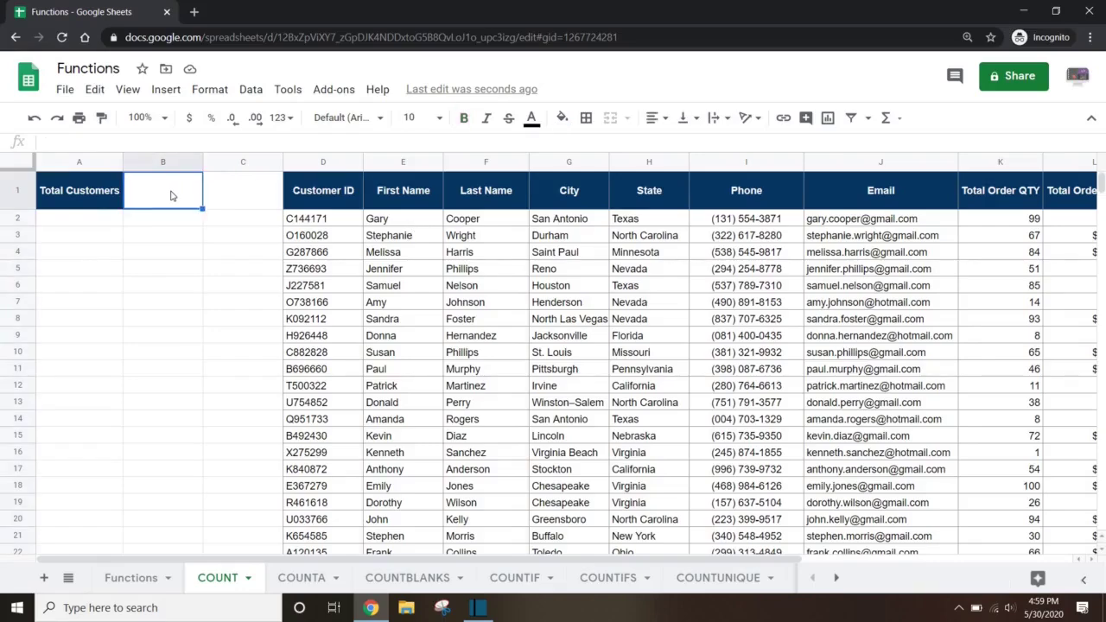
{"action": "type", "text": "=count("}
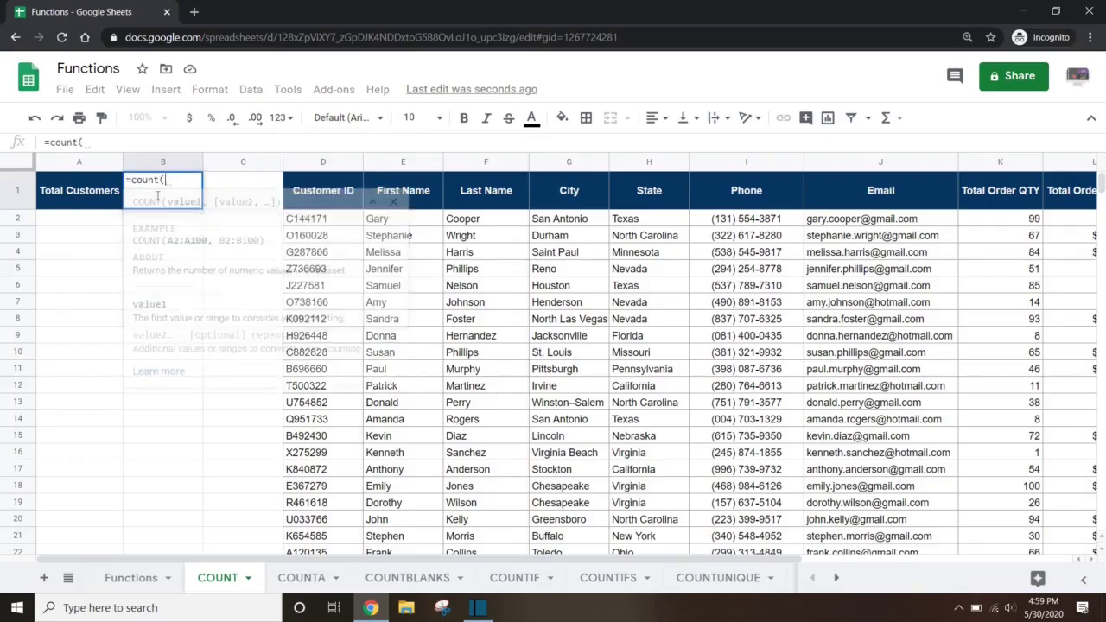
{"action": "left_click", "coordinate": [1003, 164]}
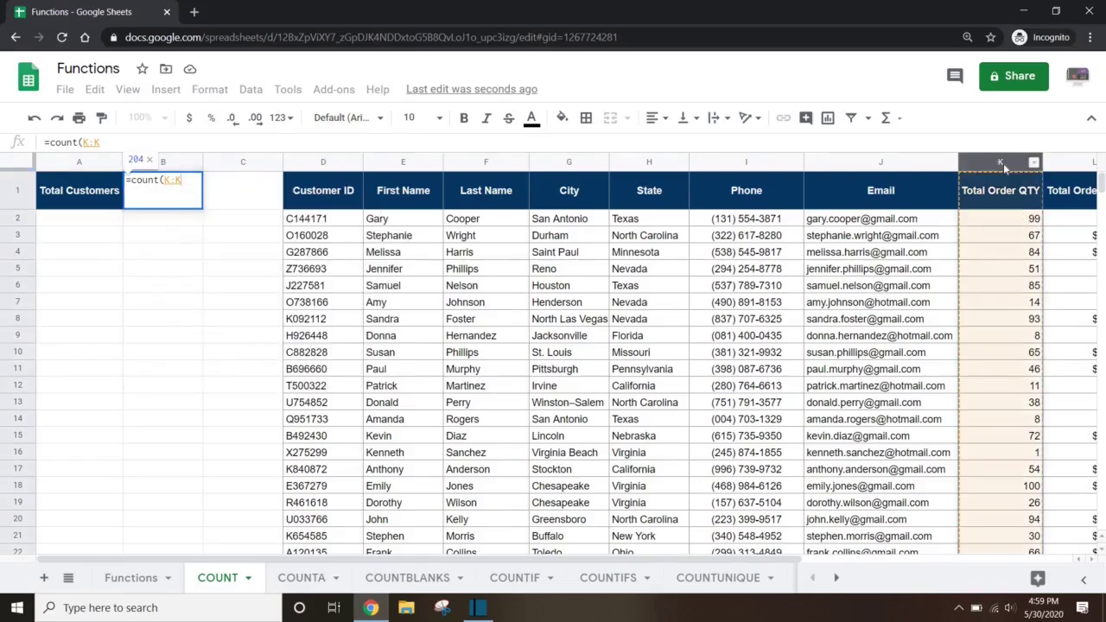
{"action": "key", "text": "Return"}
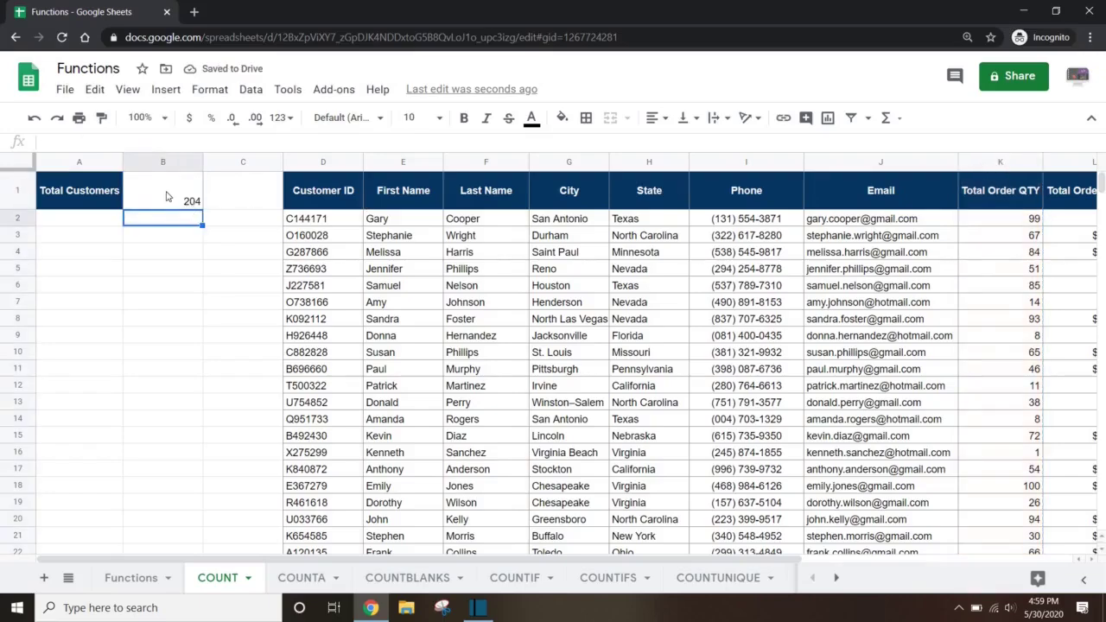
{"action": "left_click", "coordinate": [168, 196]}
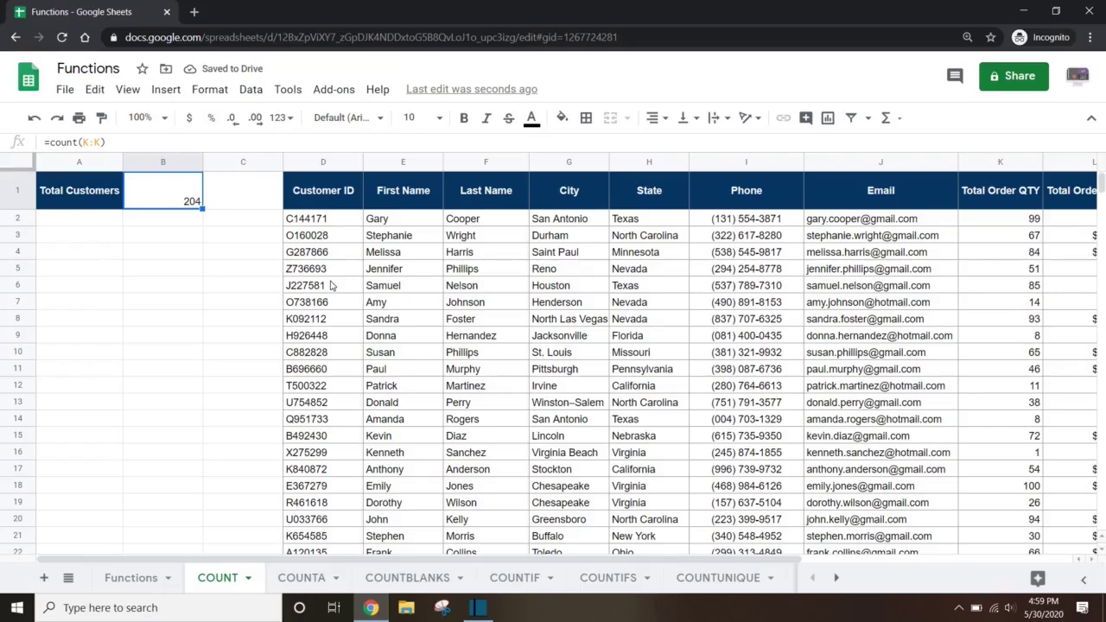
{"action": "left_click", "coordinate": [1009, 199]}
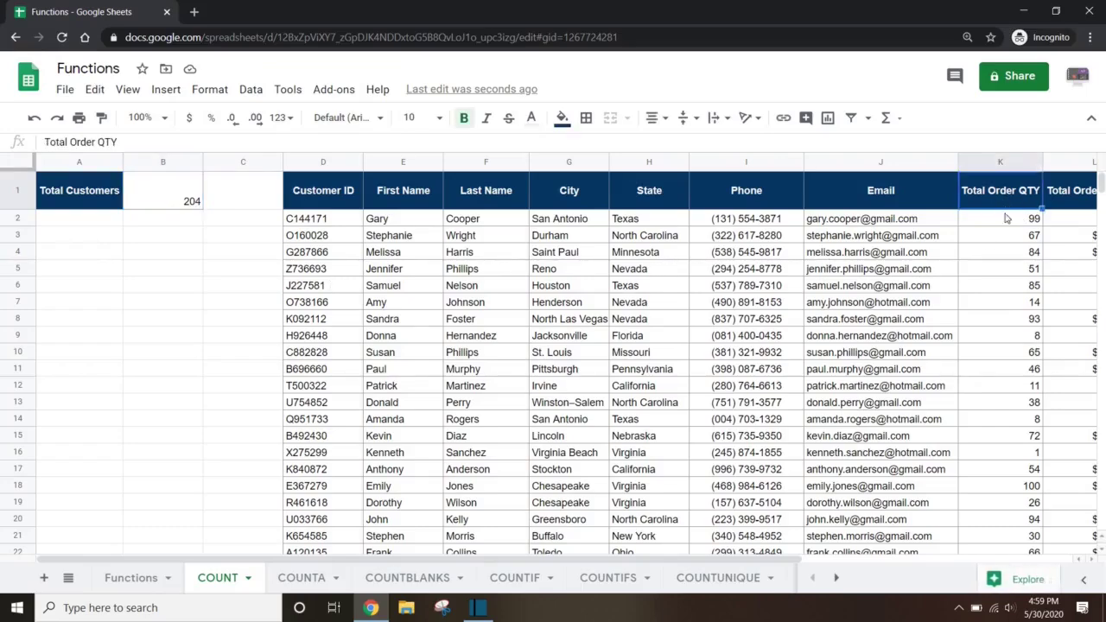
{"action": "left_click", "coordinate": [933, 325]}
Enter the quantity 12 in K206 below the last data row.
{"action": "key", "text": "ctrl+Down"}
{"action": "key", "text": "ctrl+Down"}
{"action": "key", "text": "Right"}
{"action": "key", "text": "ctrl+Up"}
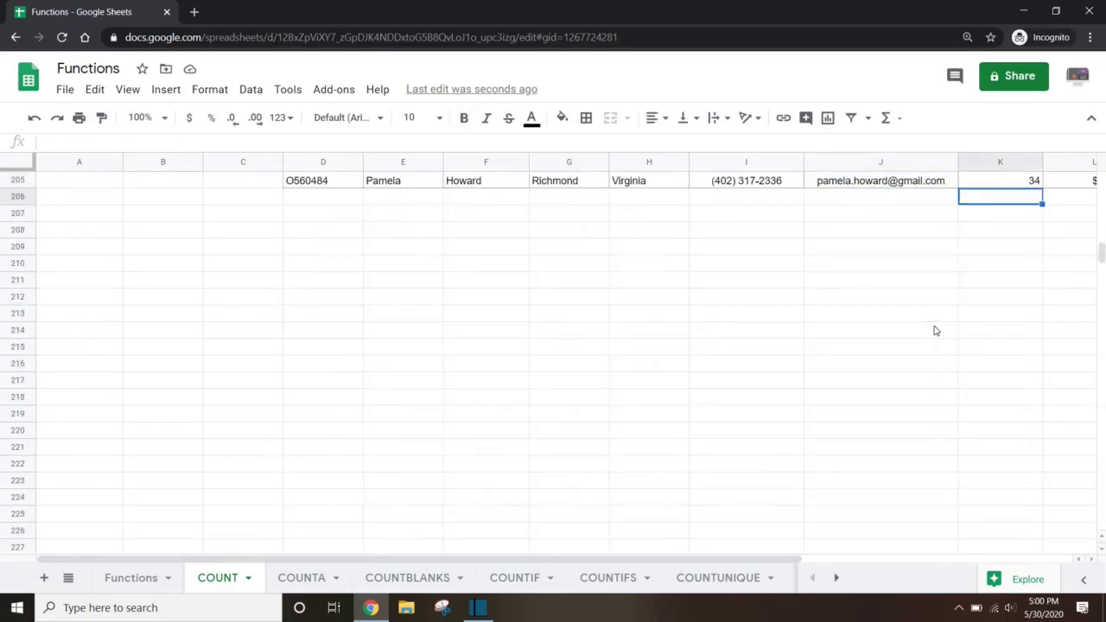
{"action": "type", "text": "12"}
{"action": "key", "text": "Left"}
{"action": "key", "text": "Left"}
{"action": "key", "text": "Left"}
{"action": "key", "text": "Left"}
{"action": "key", "text": "Left"}
{"action": "key", "text": "Left"}
Copy the last customer row into row 206, raising the count to 205.
{"action": "key", "text": "Up"}
{"action": "key", "text": "Left"}
{"action": "key", "text": "shift+Right"}
{"action": "key", "text": "shift+Right"}
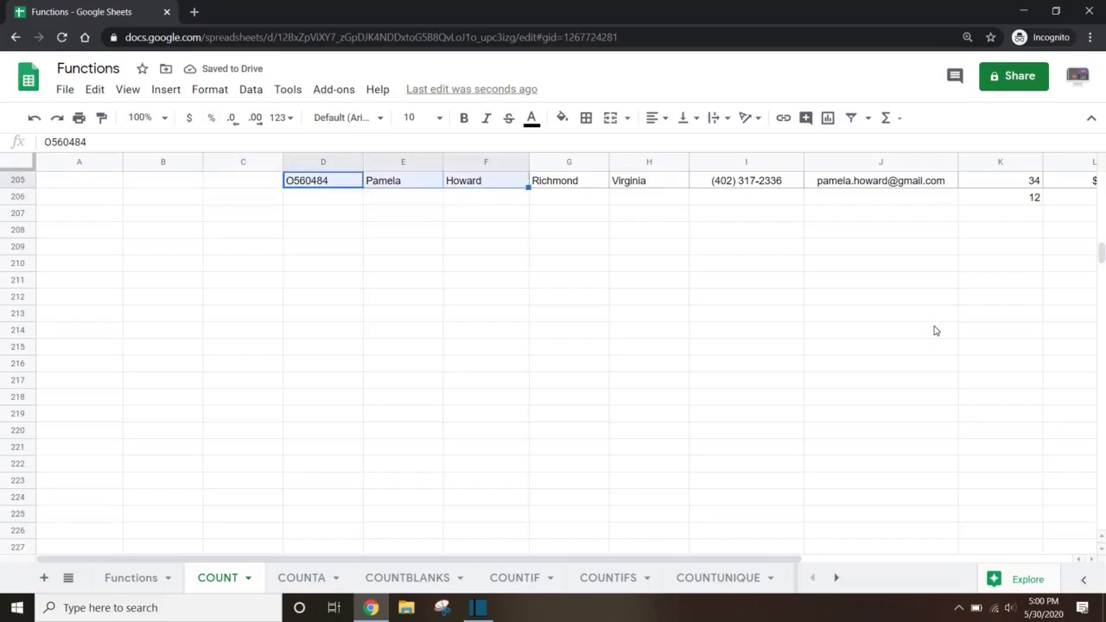
{"action": "key", "text": "ctrl+shift+Right"}
{"action": "key", "text": "ctrl+c"}
{"action": "key", "text": "Down"}
{"action": "key", "text": "ctrl+v"}
{"action": "key", "text": "Home"}
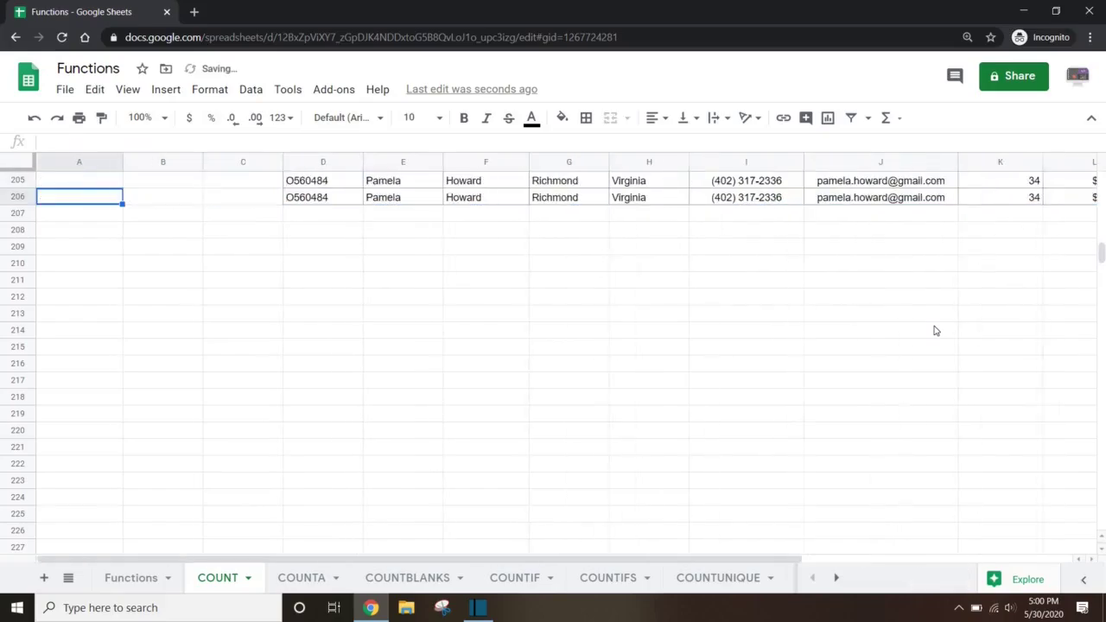
{"action": "key", "text": "ctrl+Home"}
{"action": "key", "text": "Right"}
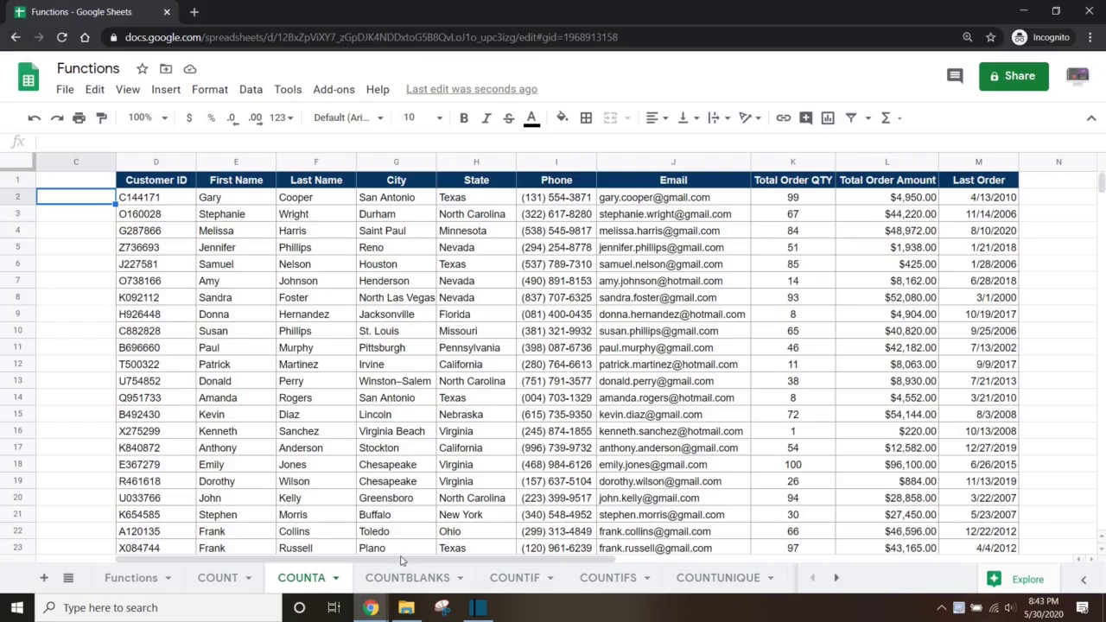
Enter =counta(D:D) in B1 on the COUNTA sheet to count Customer IDs, giving 205.
{"action": "left_click_drag", "start_coordinate": [402, 566], "coordinate": [320, 566]}
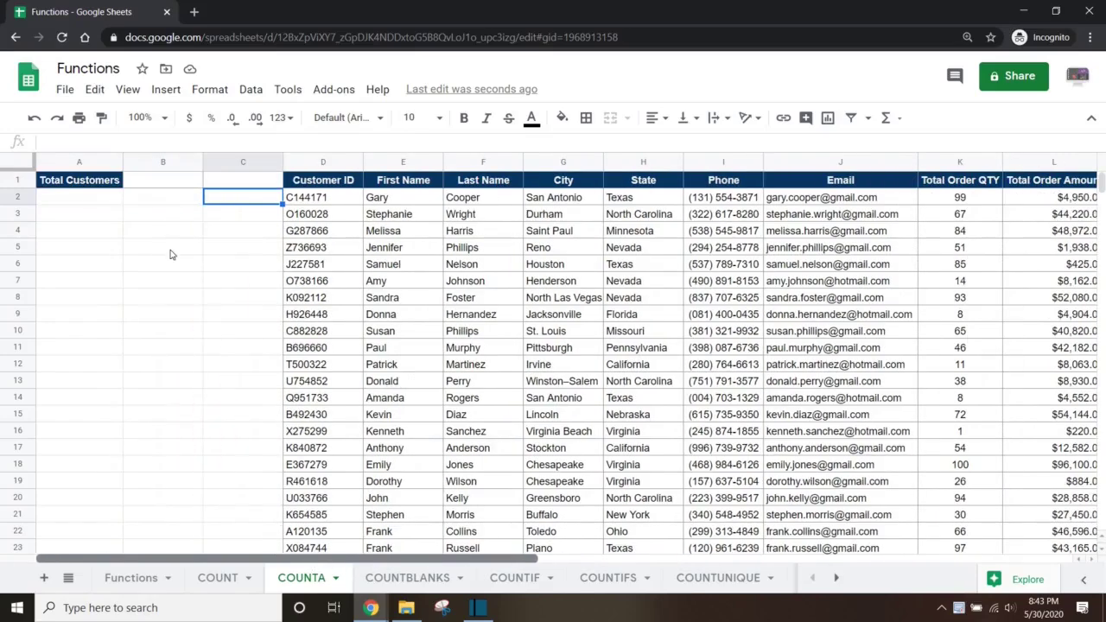
{"action": "left_click", "coordinate": [166, 180]}
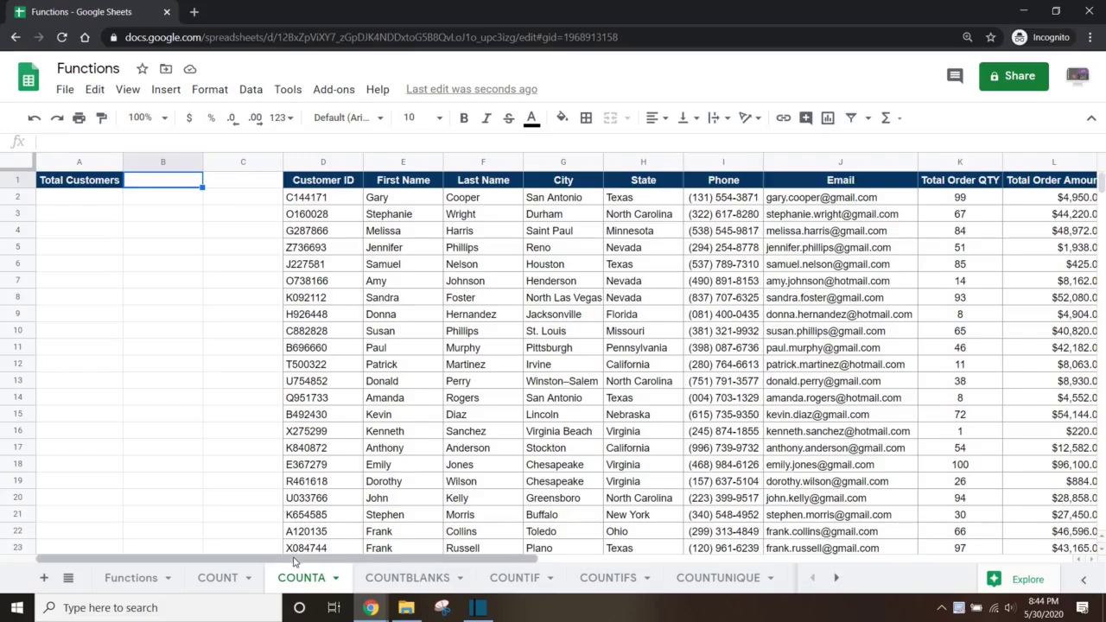
{"action": "key", "text": "ctrl+Right"}
{"action": "key", "text": "ctrl+Right"}
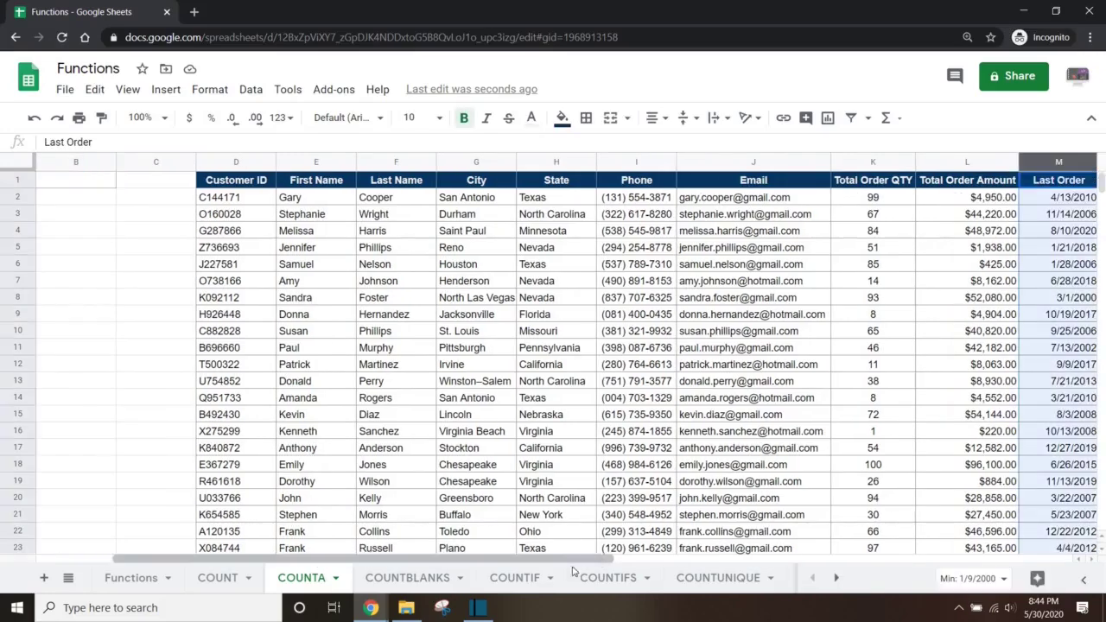
{"action": "scroll", "coordinate": [406, 566], "scroll_direction": "left", "scroll_amount": 3}
{"action": "left_click", "coordinate": [171, 181]}
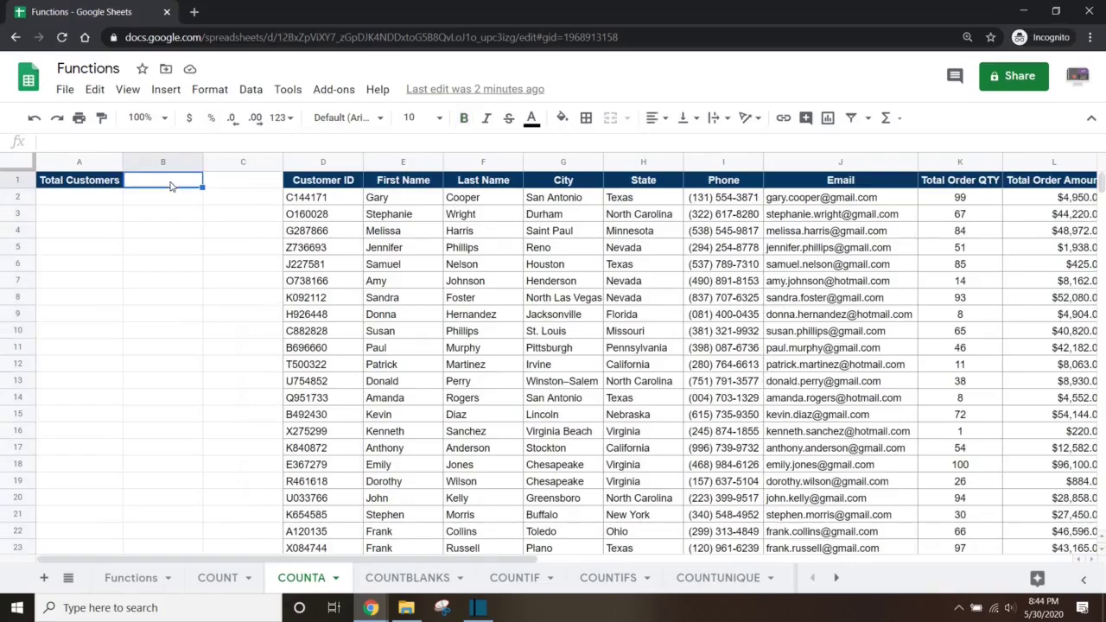
{"action": "type", "text": "=counta("}
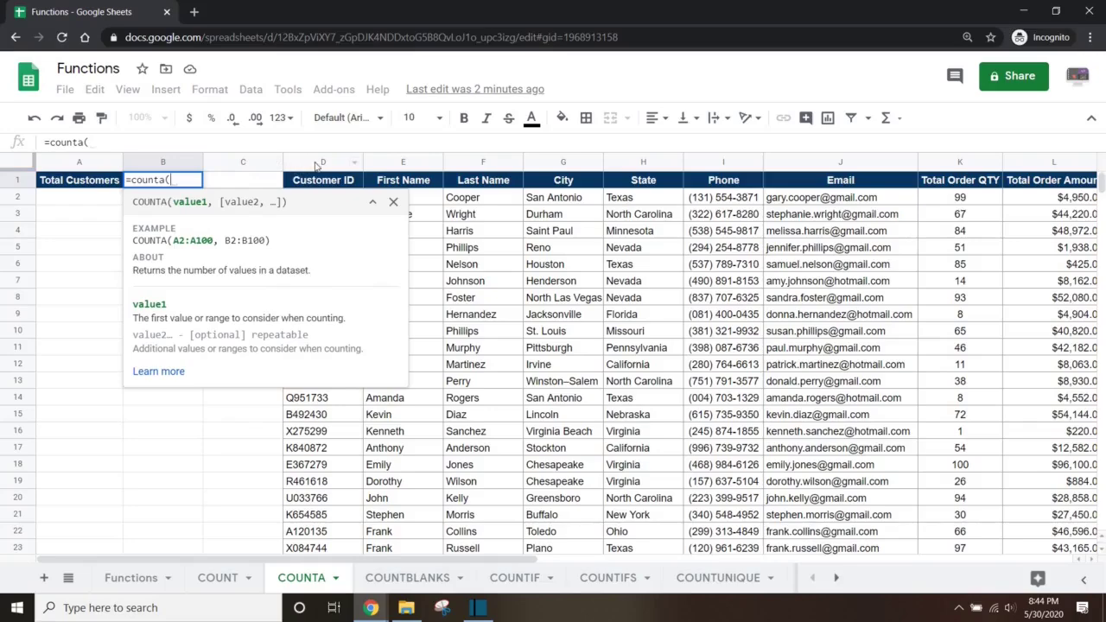
{"action": "left_click", "coordinate": [326, 164]}
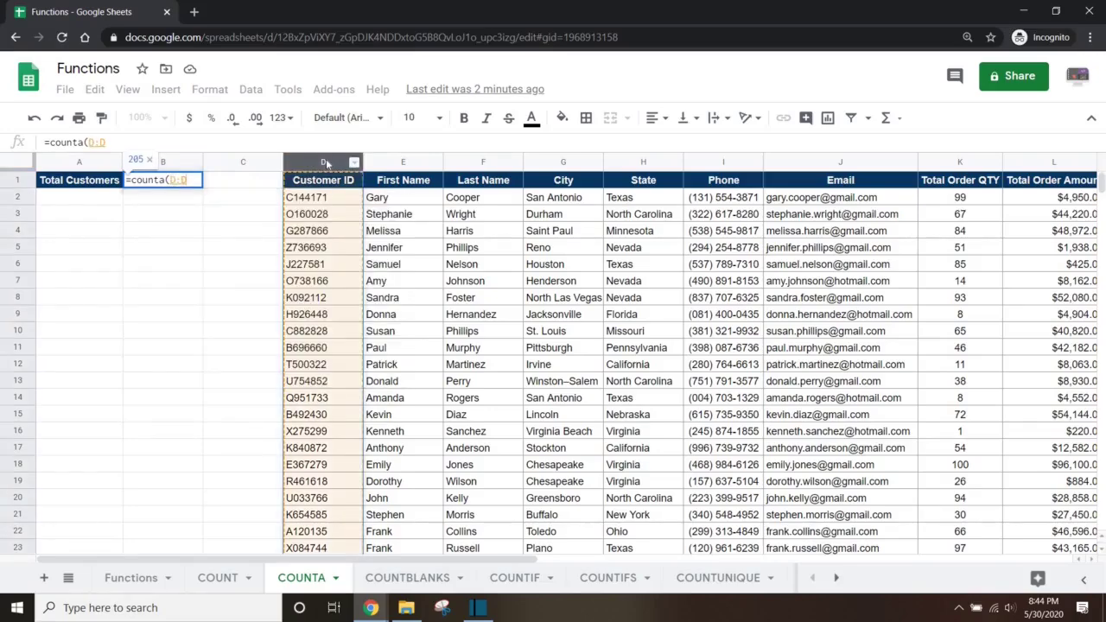
{"action": "key", "text": "Return"}
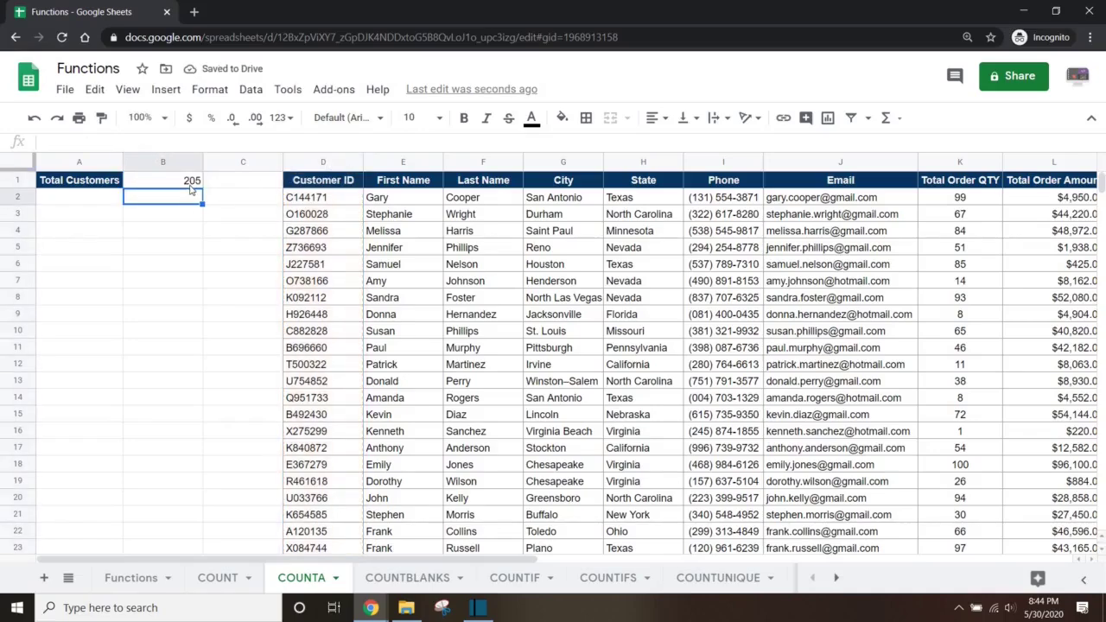
{"action": "left_click", "coordinate": [331, 184]}
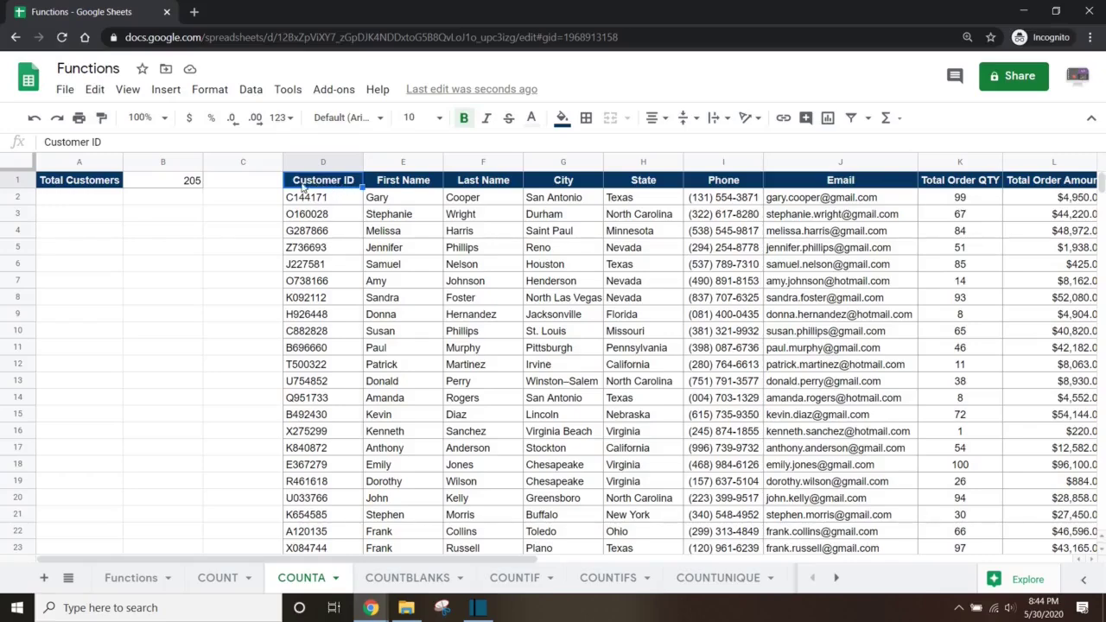
Append -1 to the COUNTA formula in B1 to exclude the header row.
{"action": "left_click", "coordinate": [197, 184]}
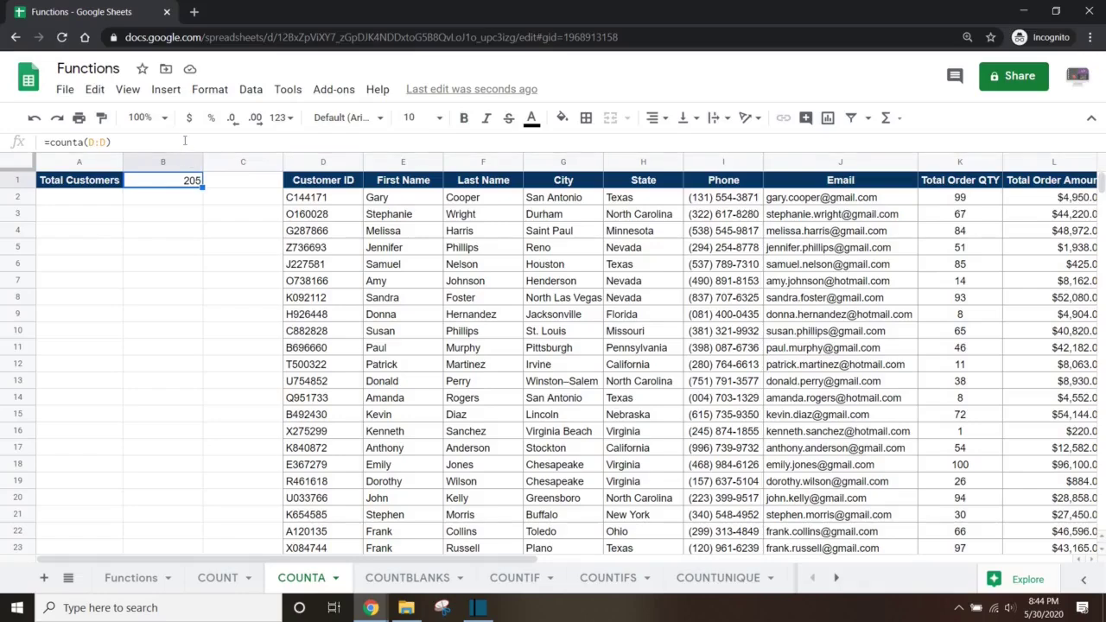
{"action": "left_click", "coordinate": [184, 141]}
{"action": "type", "text": "-1"}
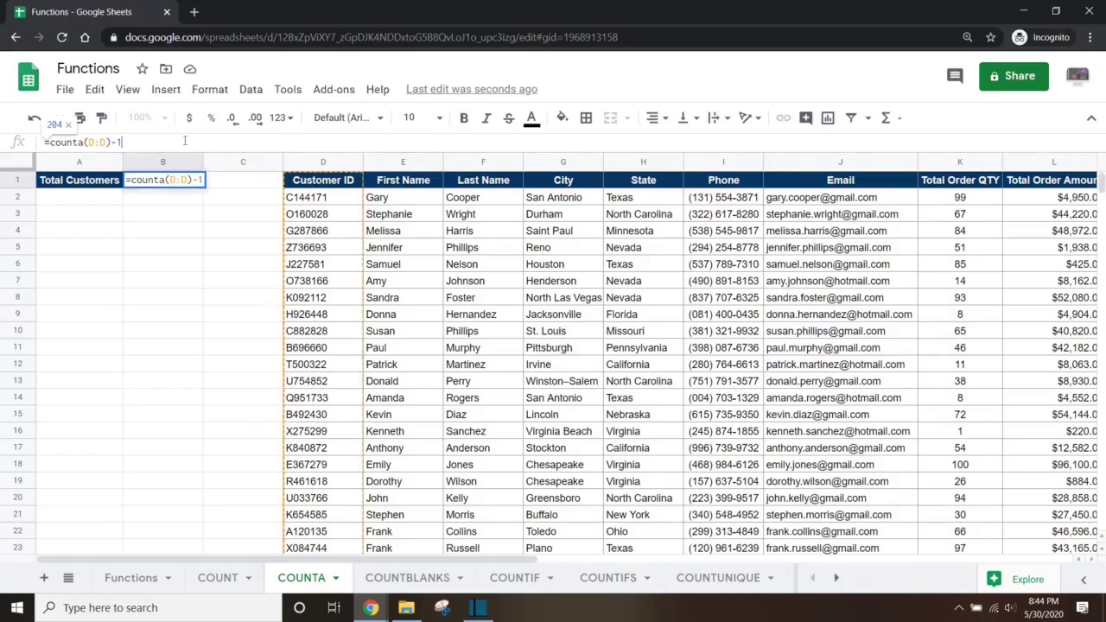
{"action": "key", "text": "Return"}
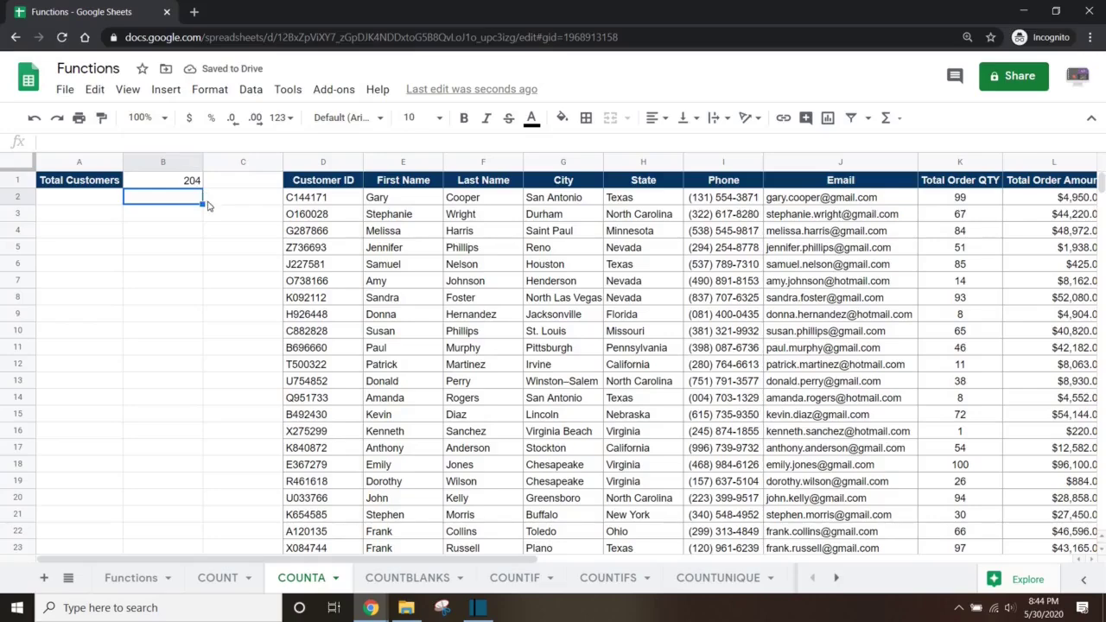
Duplicate the last customer row into row 206 and clear the customer ID in D5.
{"action": "left_click", "coordinate": [342, 278]}
{"action": "key", "text": "ctrl+Down"}
{"action": "key", "text": "ctrl+shift+Right"}
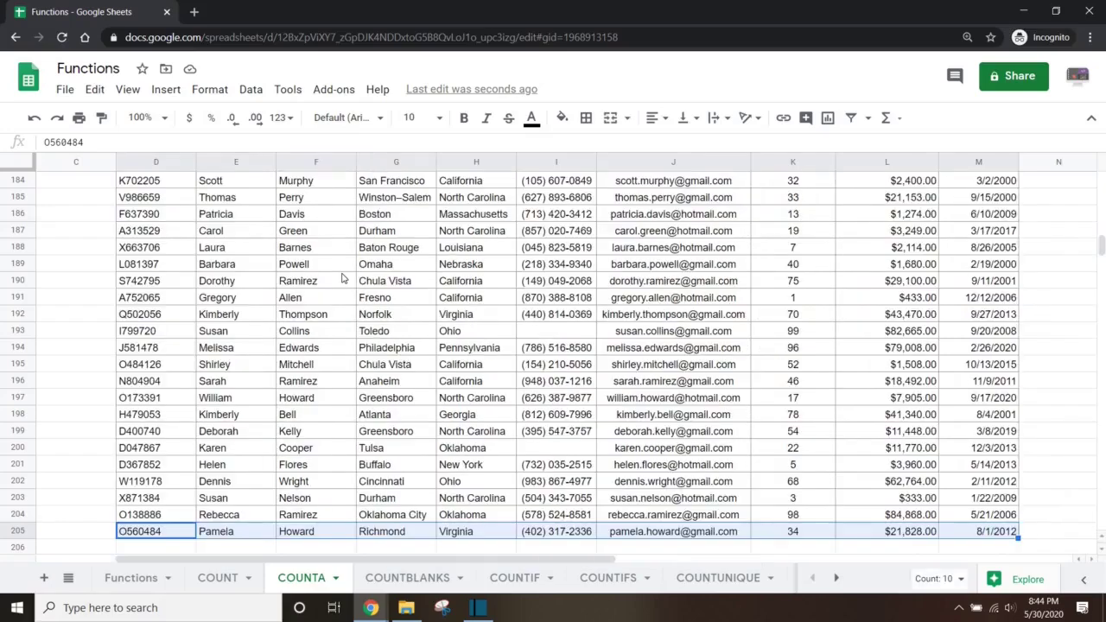
{"action": "key", "text": "ctrl+c"}
{"action": "key", "text": "Down"}
{"action": "key", "text": "ctrl+v"}
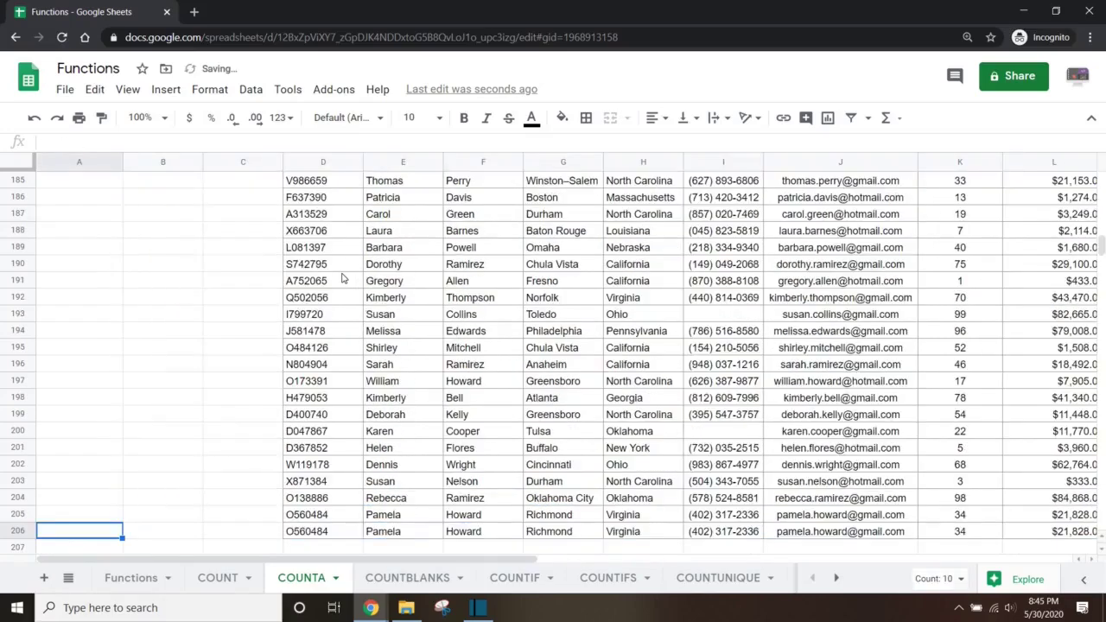
{"action": "key", "text": "ctrl+Home"}
{"action": "key", "text": "Right"}
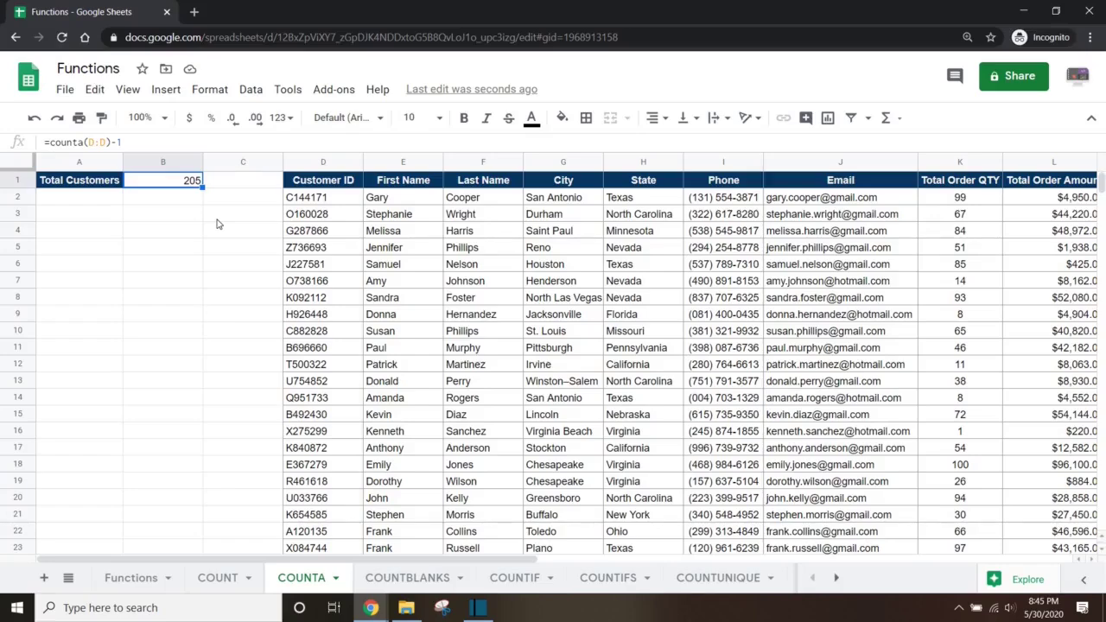
{"action": "left_click", "coordinate": [323, 241]}
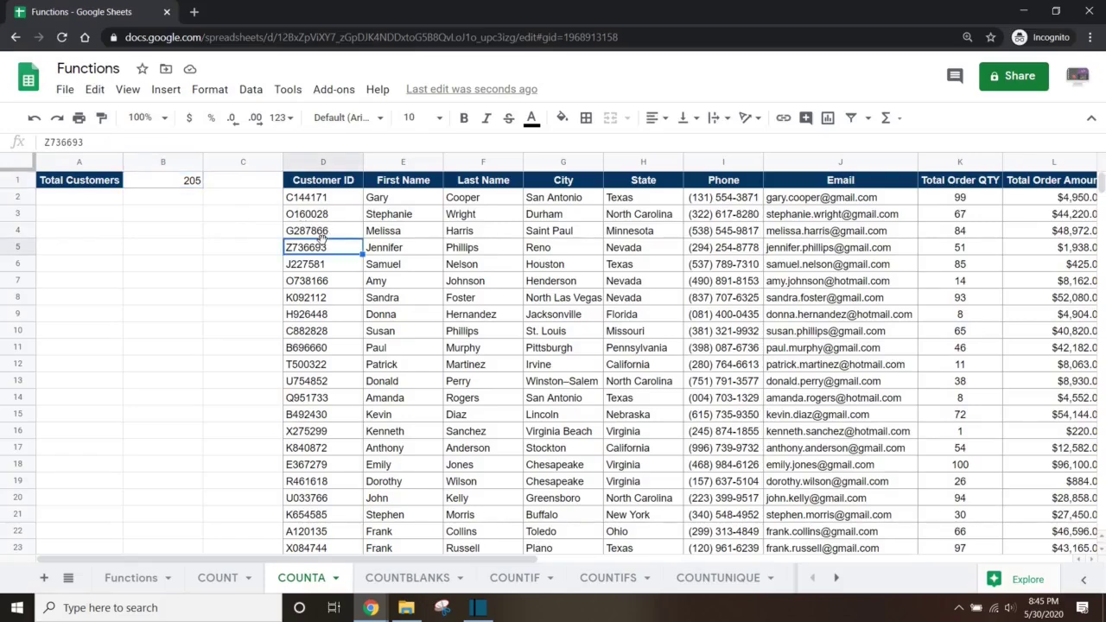
{"action": "key", "text": "Delete"}
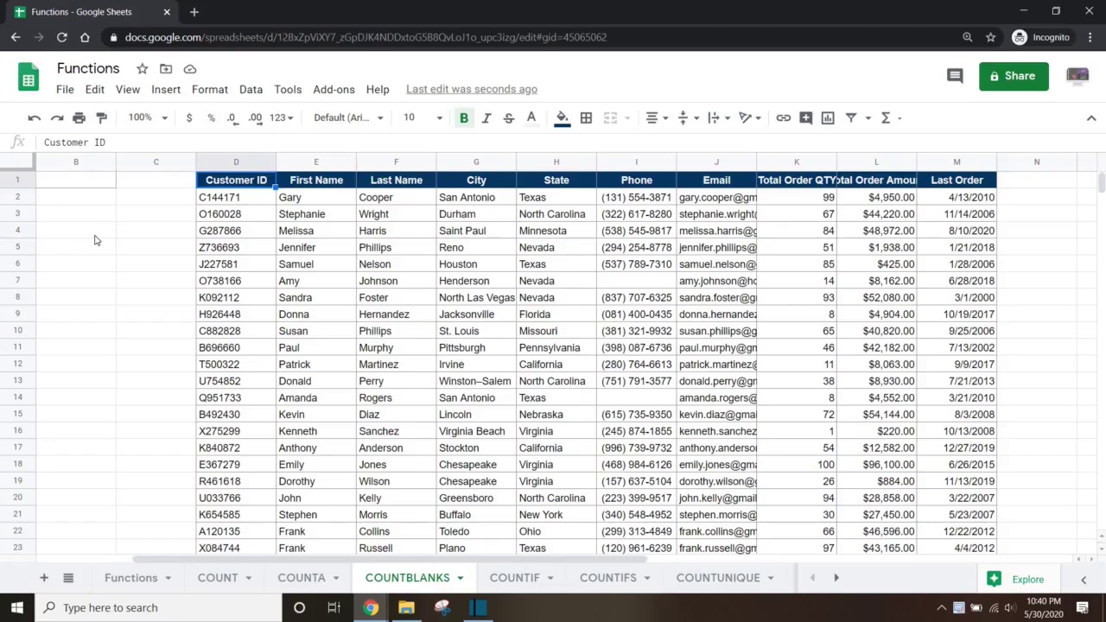
Enter =countblank(I2:I205) in B1 beside Missing Phone Numbers, returning 2.
{"action": "left_click", "coordinate": [94, 235]}
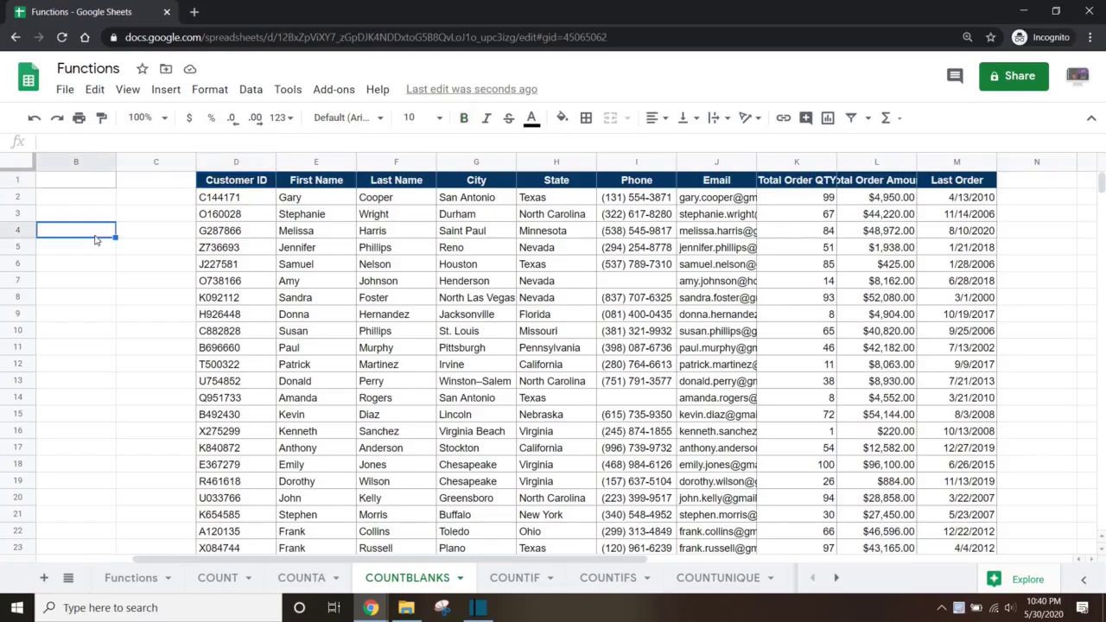
{"action": "key", "text": "Up"}
{"action": "key", "text": "Up"}
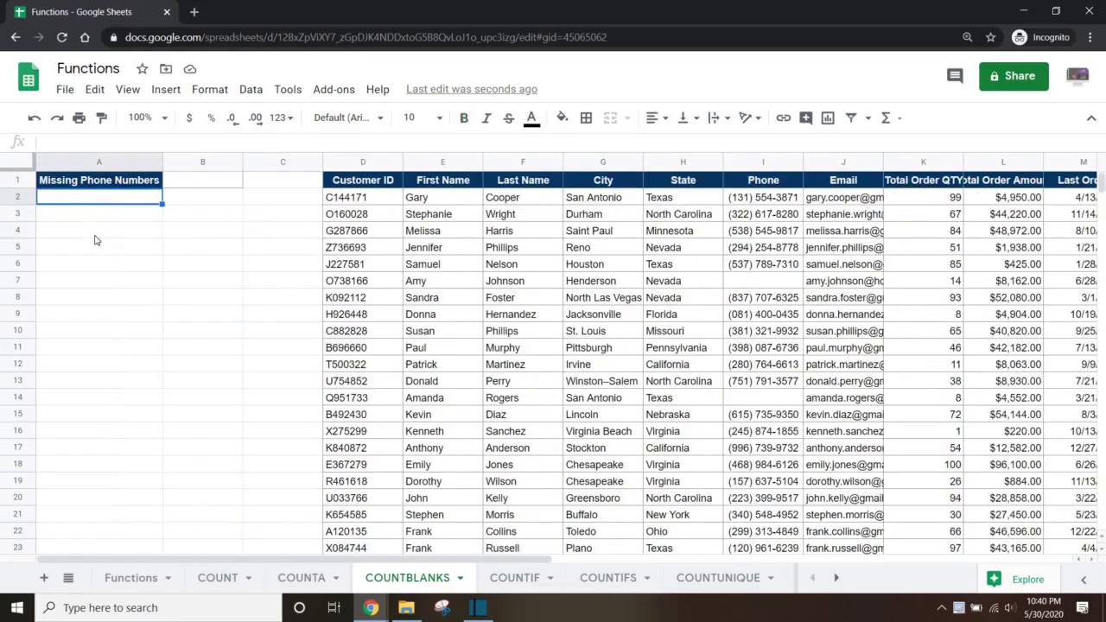
{"action": "left_click", "coordinate": [144, 185]}
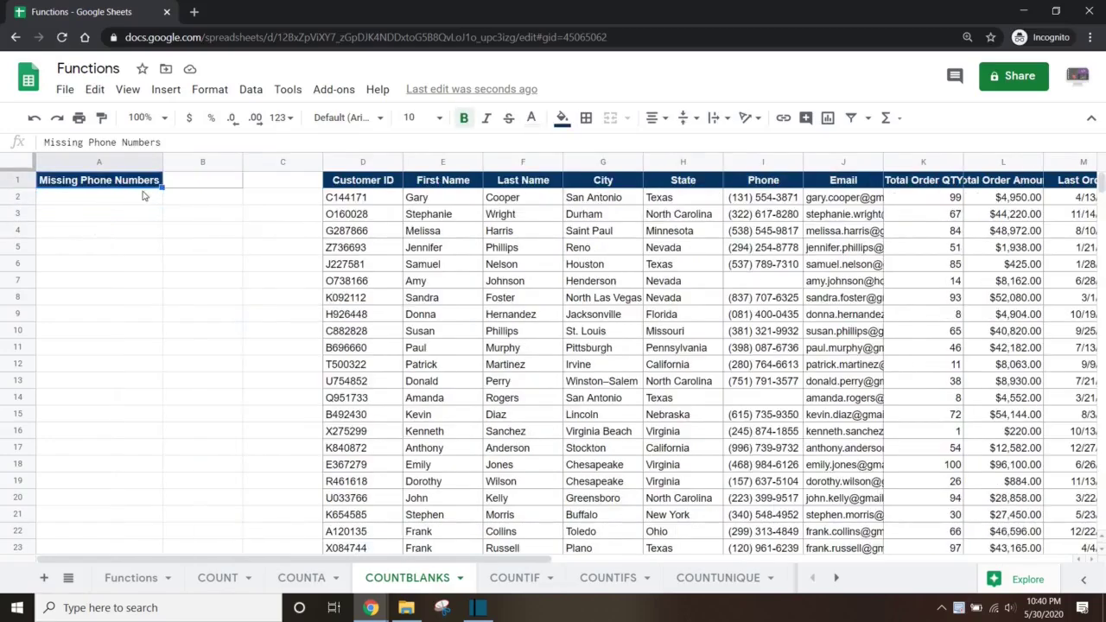
{"action": "left_click", "coordinate": [213, 187]}
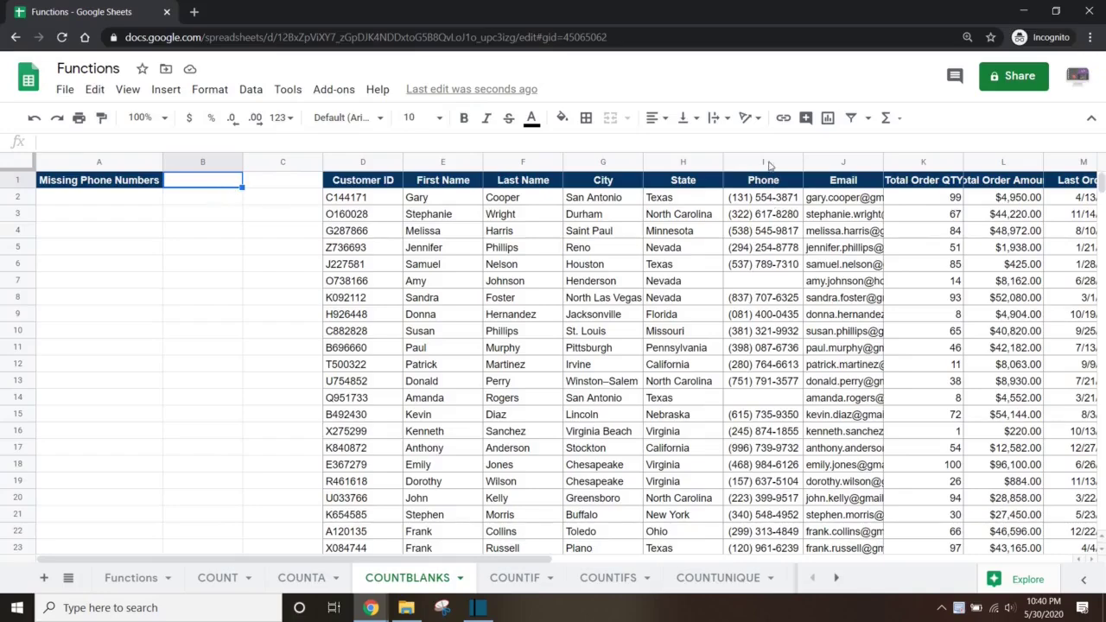
{"action": "left_click", "coordinate": [763, 162]}
{"action": "left_click", "coordinate": [207, 184]}
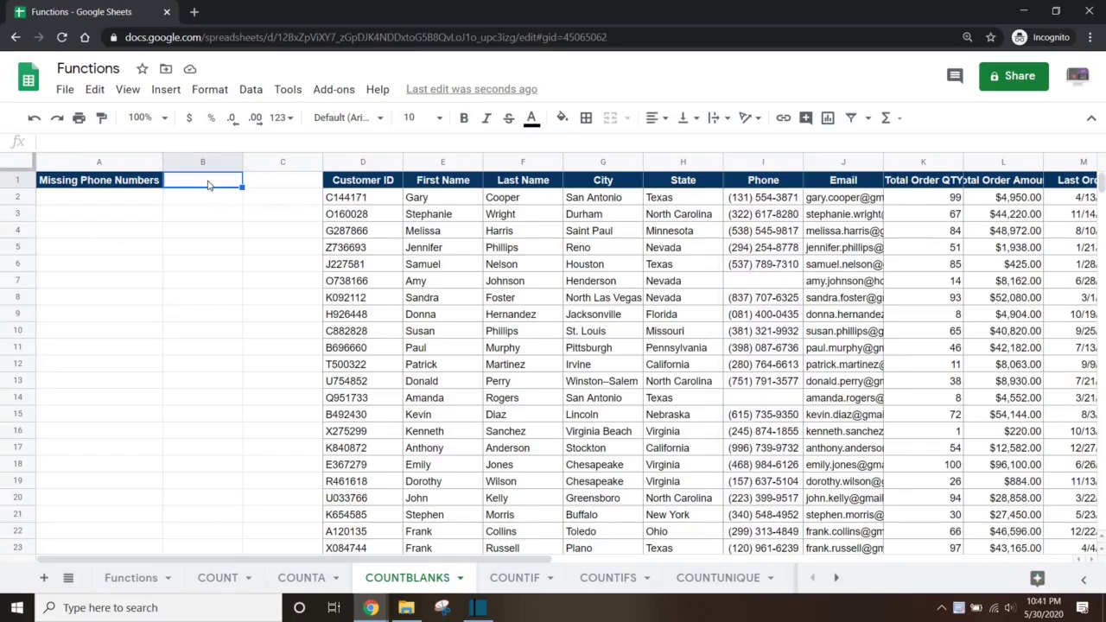
{"action": "type", "text": "=countblank"}
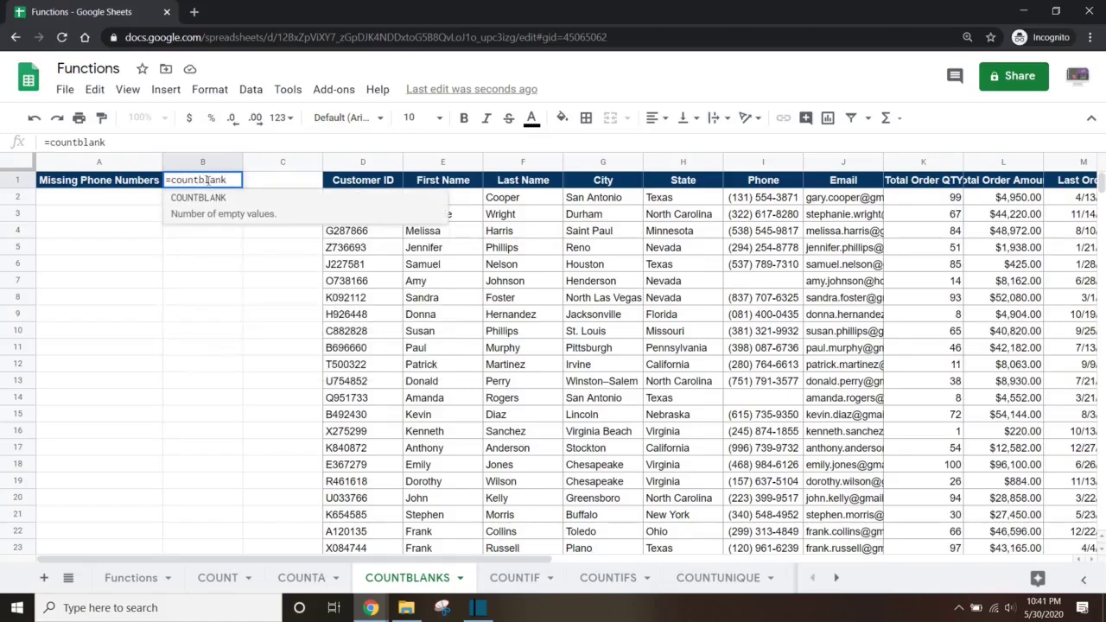
{"action": "type", "text": "("}
{"action": "left_click", "coordinate": [757, 202]}
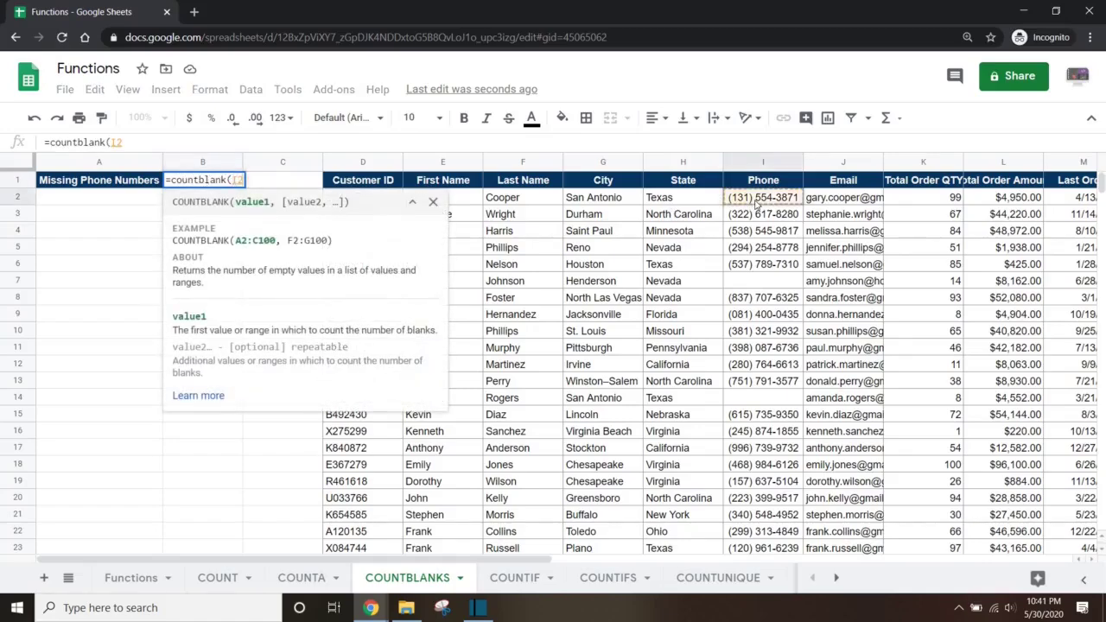
{"action": "key", "text": "shift+Down"}
{"action": "key", "text": "shift+Down"}
{"action": "key", "text": "shift+Down"}
{"action": "key", "text": "shift+Down"}
{"action": "key", "text": "shift+Down"}
{"action": "key", "text": "shift+Down"}
{"action": "key", "text": "shift+Down"}
{"action": "key", "text": "shift+Down"}
{"action": "key", "text": "shift+Down"}
{"action": "key", "text": "shift+Down"}
{"action": "key", "text": "shift+Down"}
{"action": "key", "text": "shift+Down"}
{"action": "key", "text": "shift+Down"}
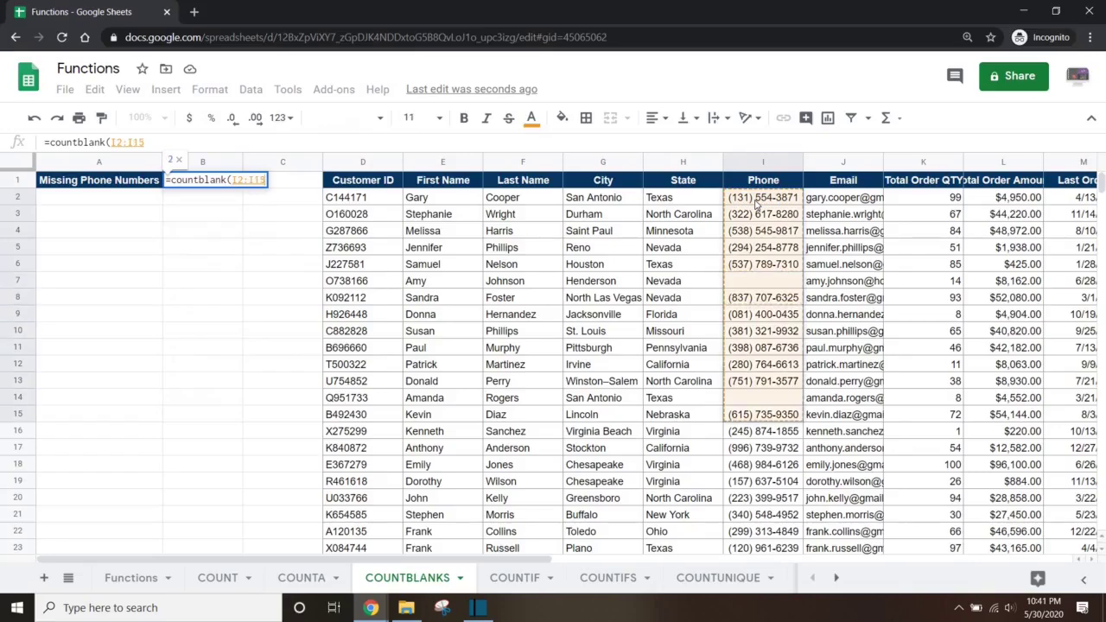
{"action": "key", "text": "ctrl+shift+Down"}
{"action": "key", "text": "Return"}
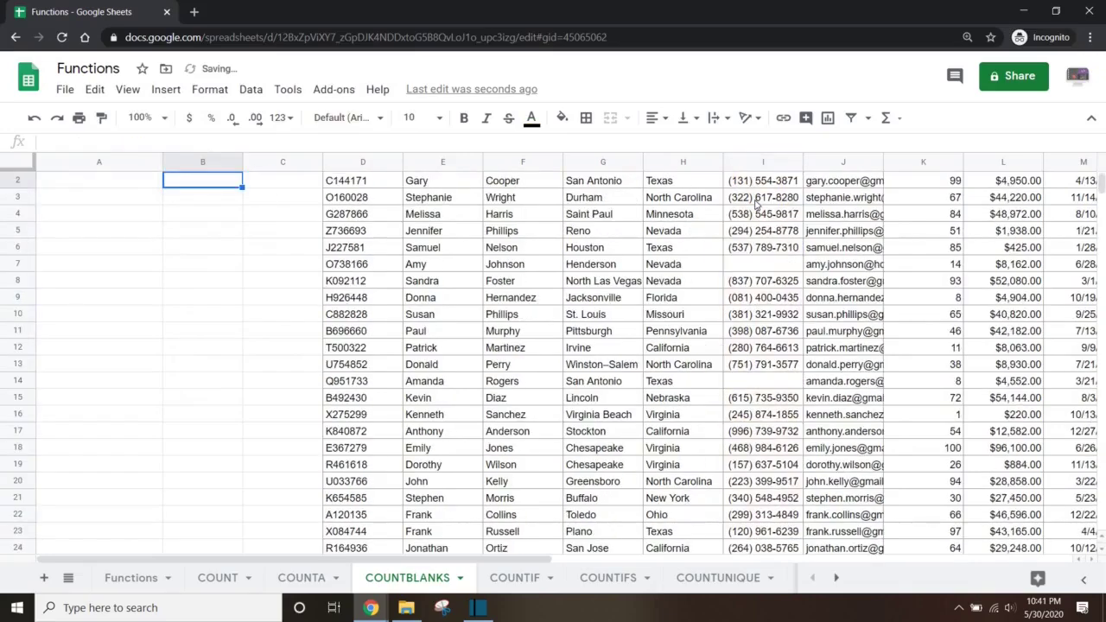
{"action": "key", "text": "Up"}
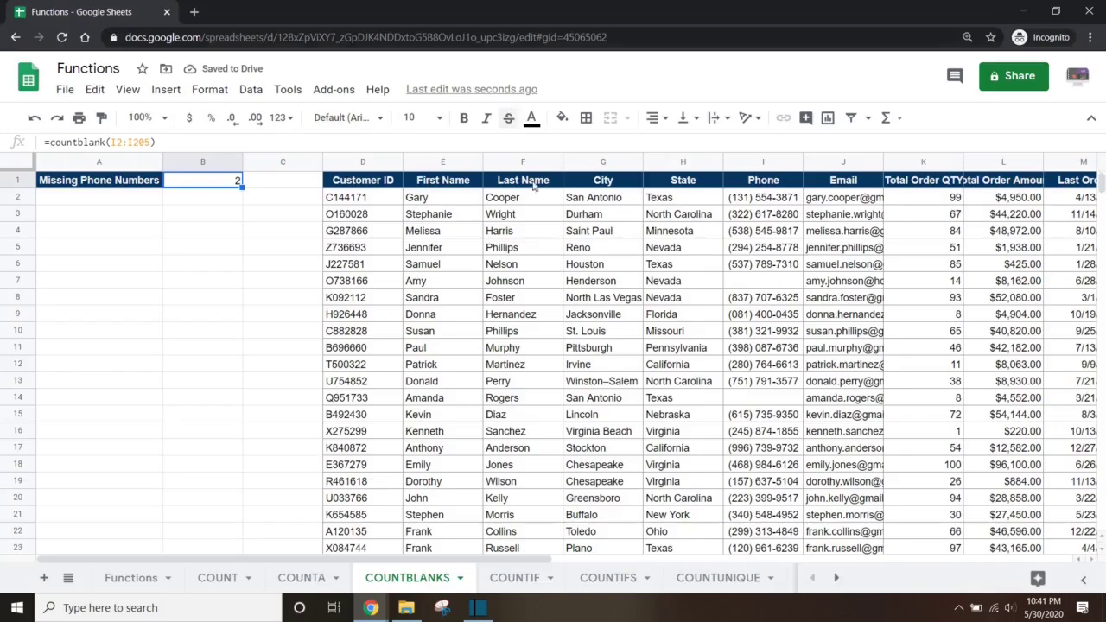
Copy the phone number from I12 into the empty cell I14, dropping the missing count to 1.
{"action": "left_click", "coordinate": [782, 370]}
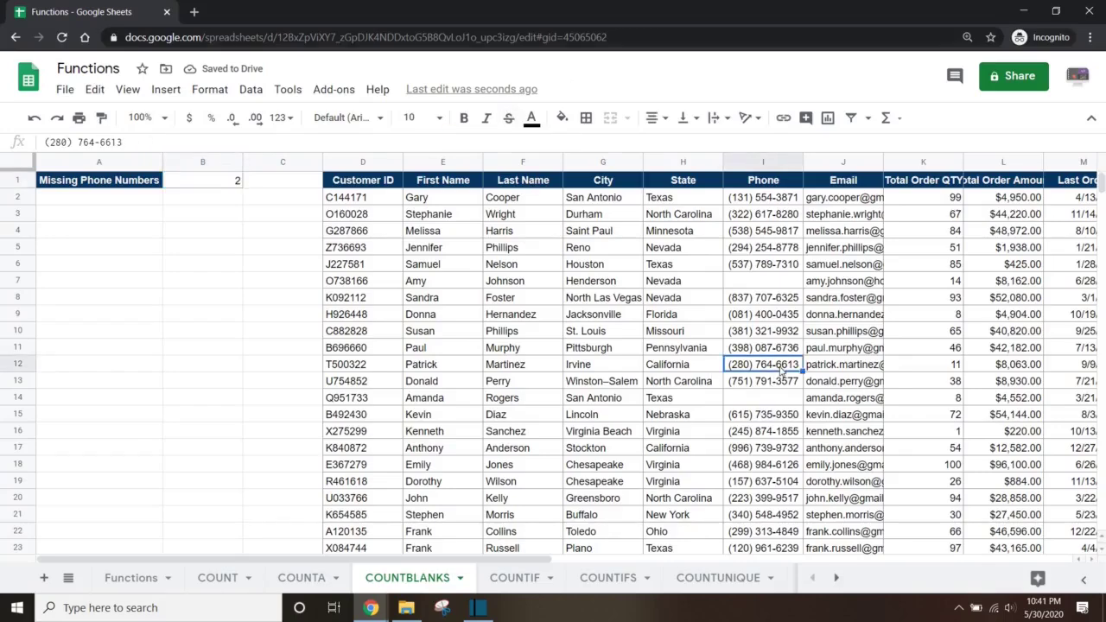
{"action": "key", "text": "ctrl+c"}
{"action": "key", "text": "Down"}
{"action": "key", "text": "Down"}
{"action": "key", "text": "ctrl+v"}
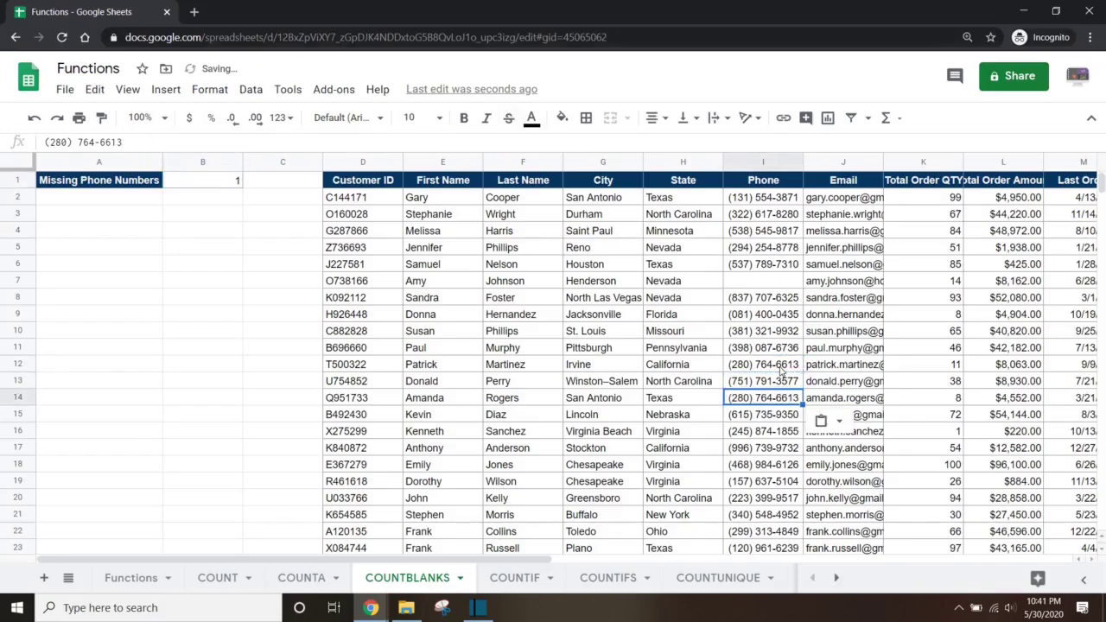
{"action": "left_click", "coordinate": [228, 182]}
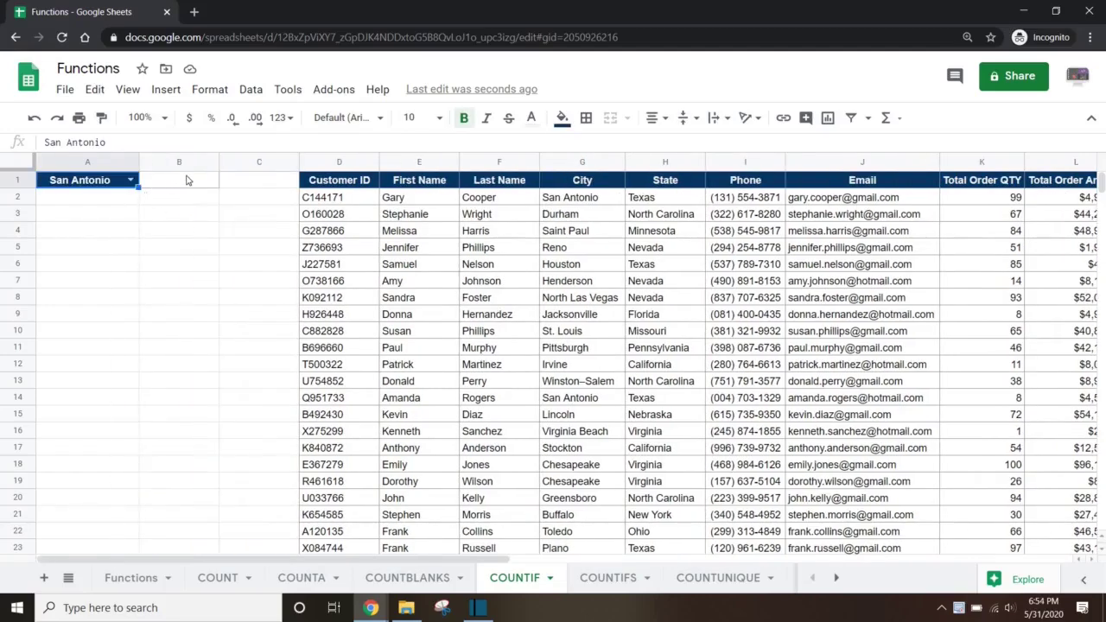
Enter =countif(G:G,"San Antonio") in B1, counting 3 San Antonio customers.
{"action": "left_click", "coordinate": [187, 180]}
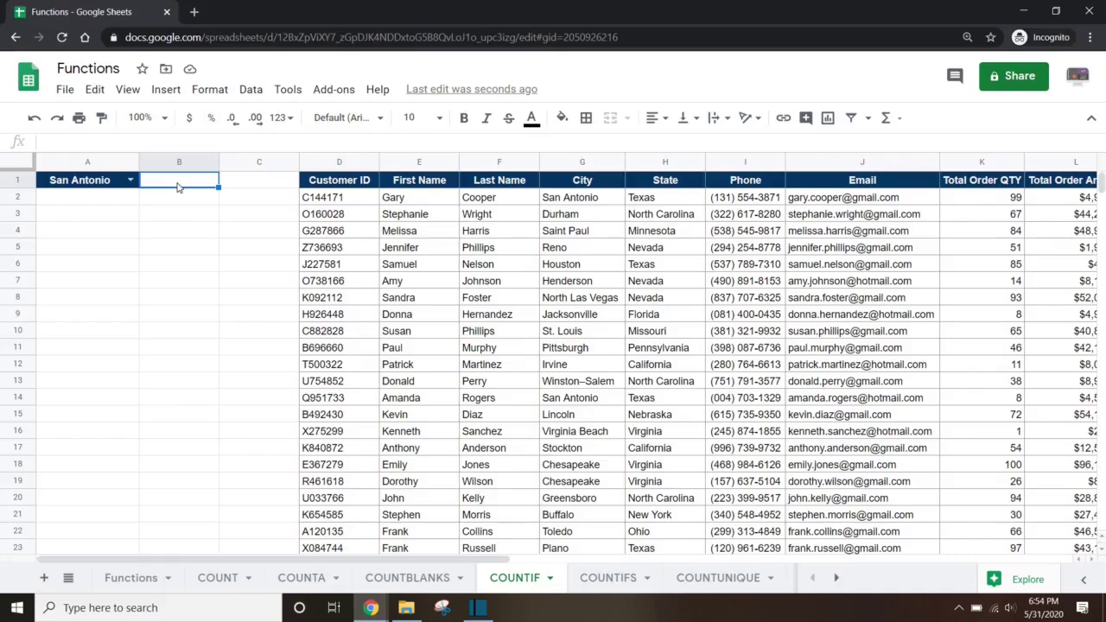
{"action": "type", "text": "=count"}
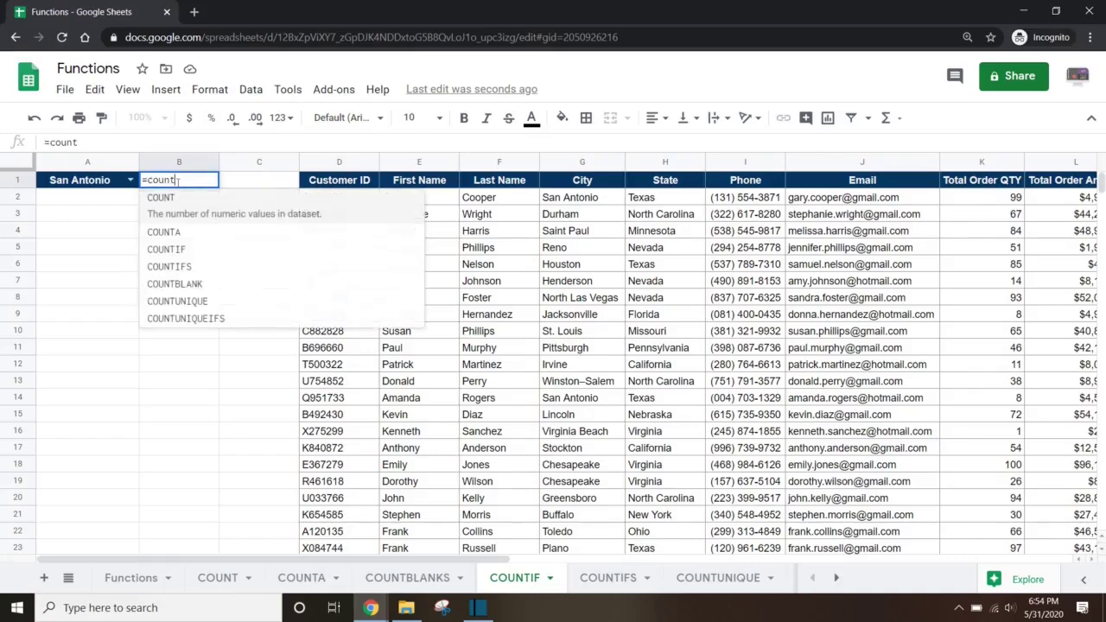
{"action": "type", "text": "if("}
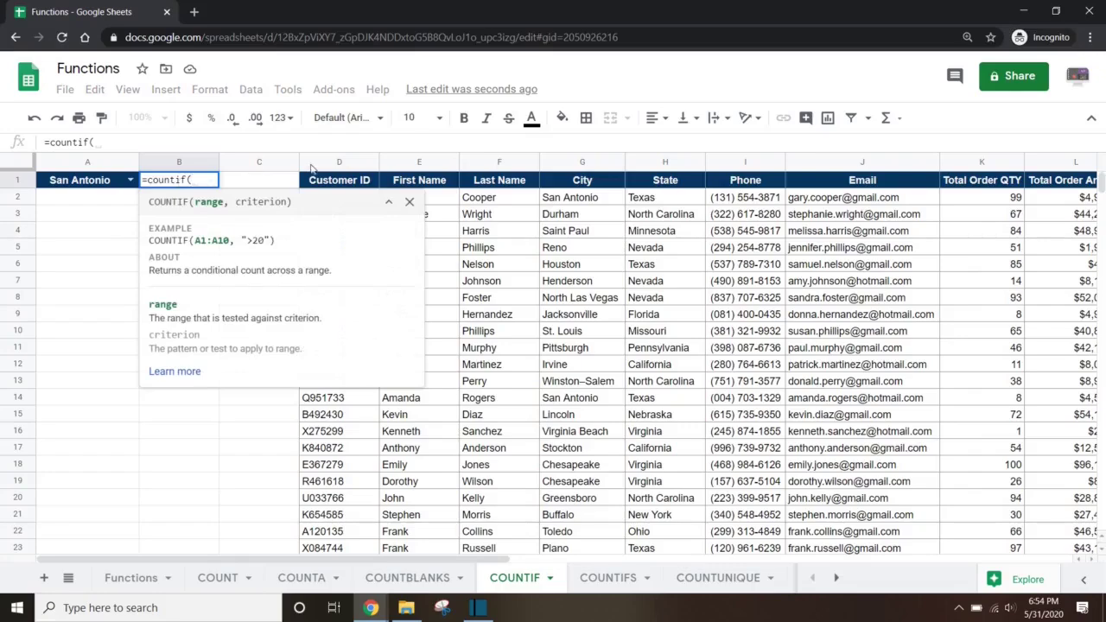
{"action": "left_click", "coordinate": [592, 161]}
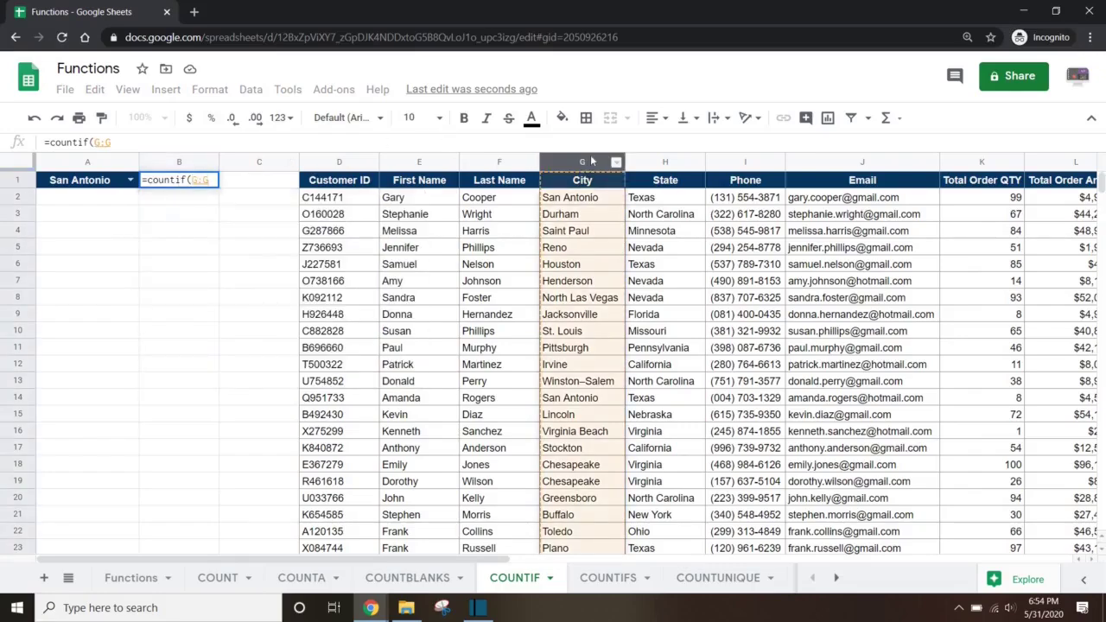
{"action": "type", "text": ","}
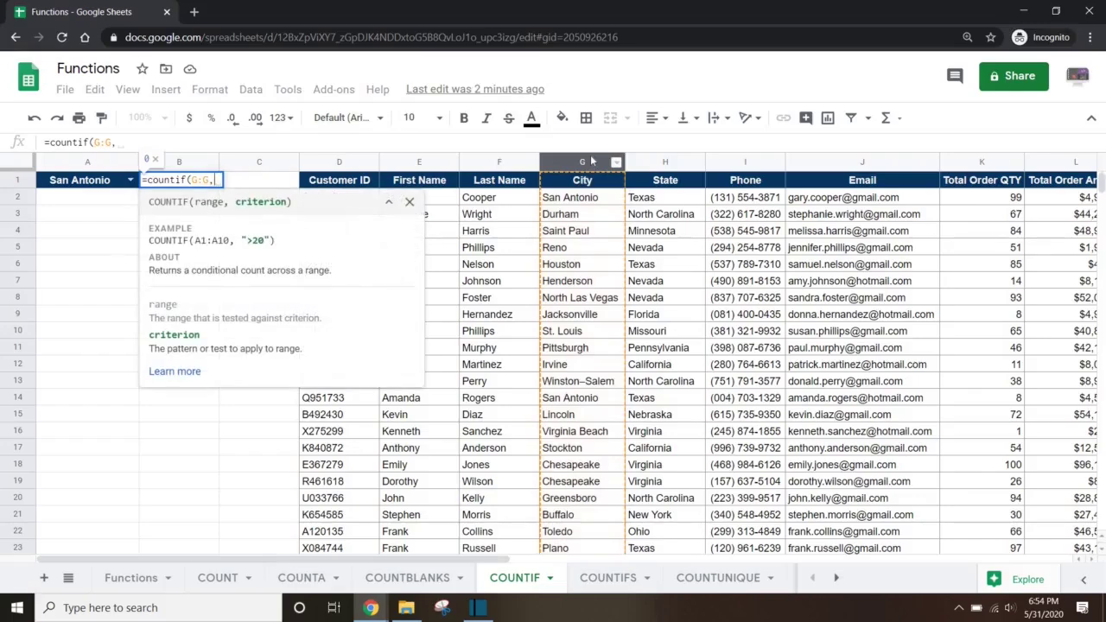
{"action": "type", "text": "\"San"}
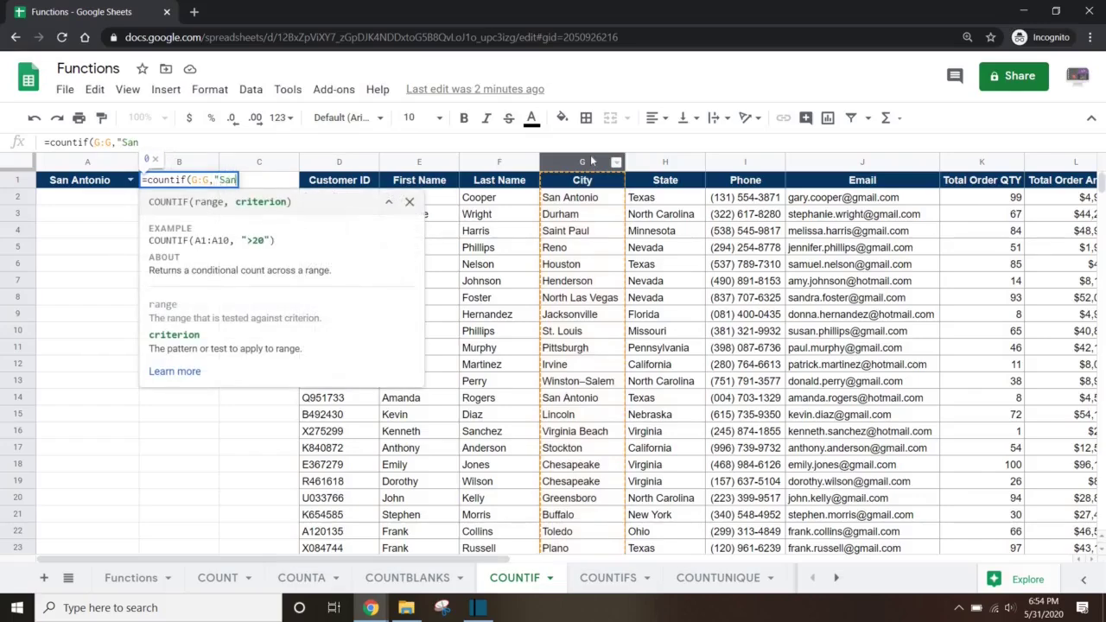
{"action": "type", "text": " Antonio"}
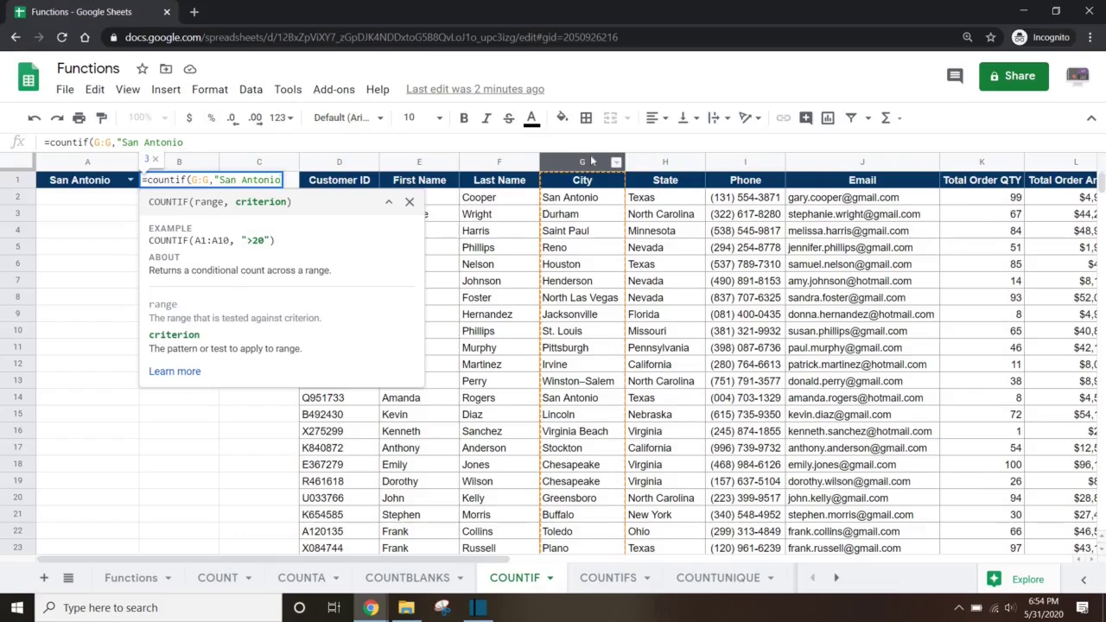
{"action": "type", "text": "\")"}
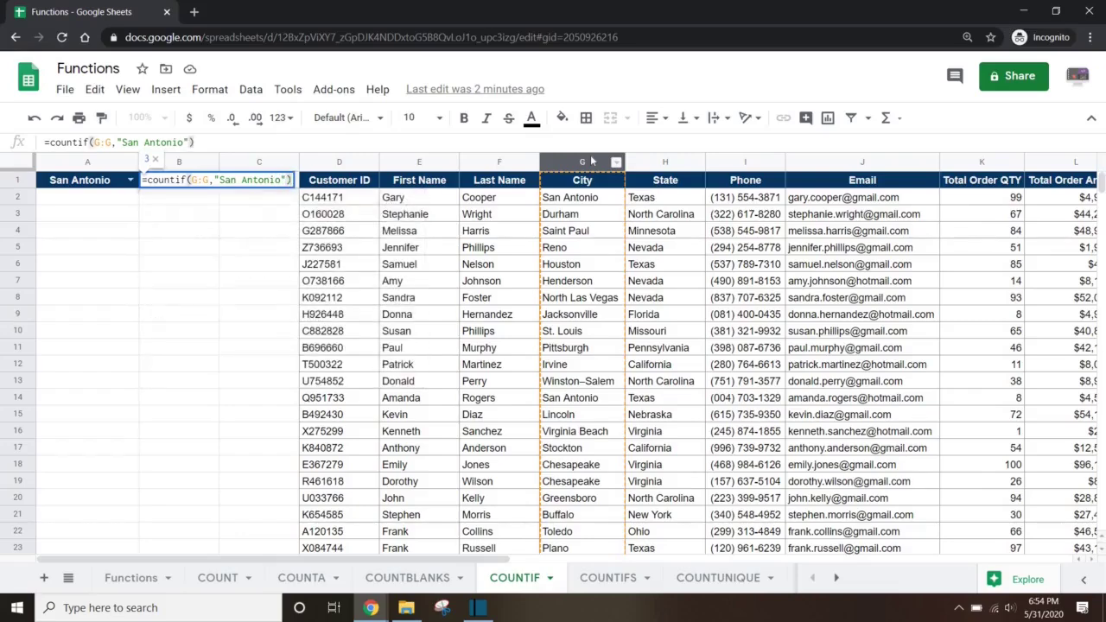
{"action": "key", "text": "Return"}
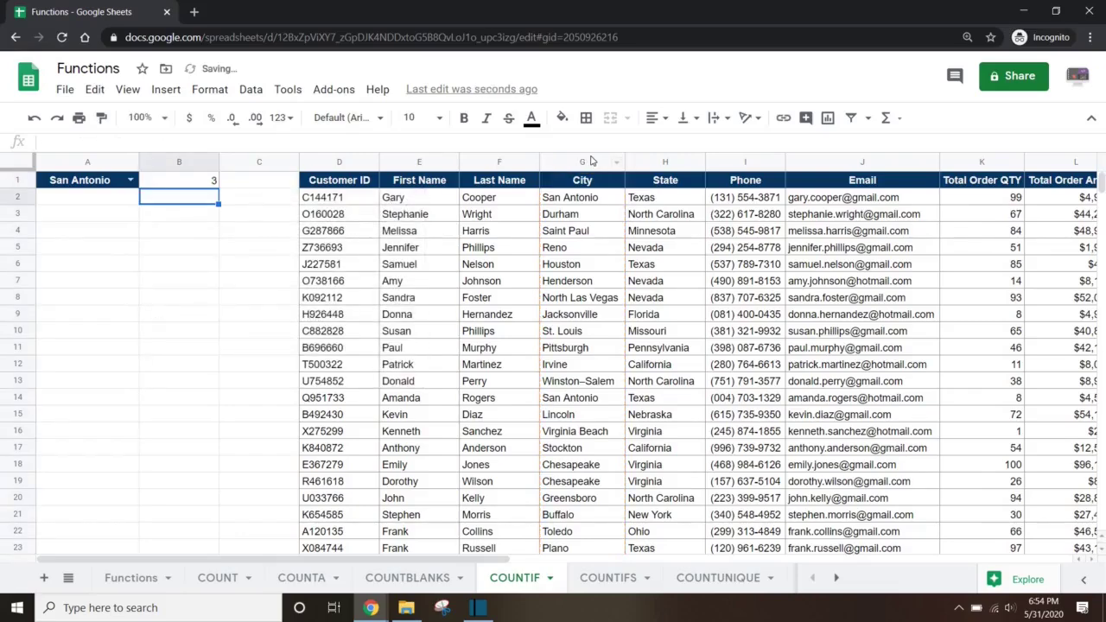
{"action": "left_click", "coordinate": [203, 187]}
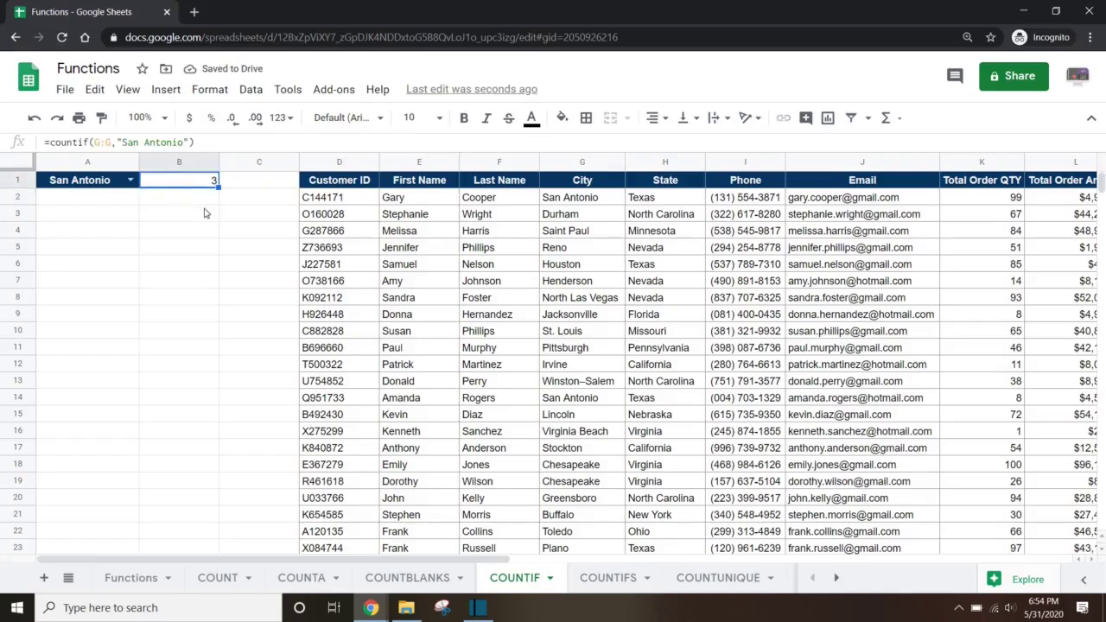
Change the B1 formula to =countif(G:G,A1) so it uses the city in A1.
{"action": "left_click", "coordinate": [190, 141]}
{"action": "key", "text": "BackSpace"}
{"action": "key", "text": "BackSpace"}
{"action": "key", "text": "BackSpace"}
{"action": "key", "text": "BackSpace"}
{"action": "key", "text": "BackSpace"}
{"action": "key", "text": "BackSpace"}
{"action": "key", "text": "BackSpace"}
{"action": "key", "text": "BackSpace"}
{"action": "key", "text": "BackSpace"}
{"action": "key", "text": "BackSpace"}
{"action": "key", "text": "BackSpace"}
{"action": "key", "text": "BackSpace"}
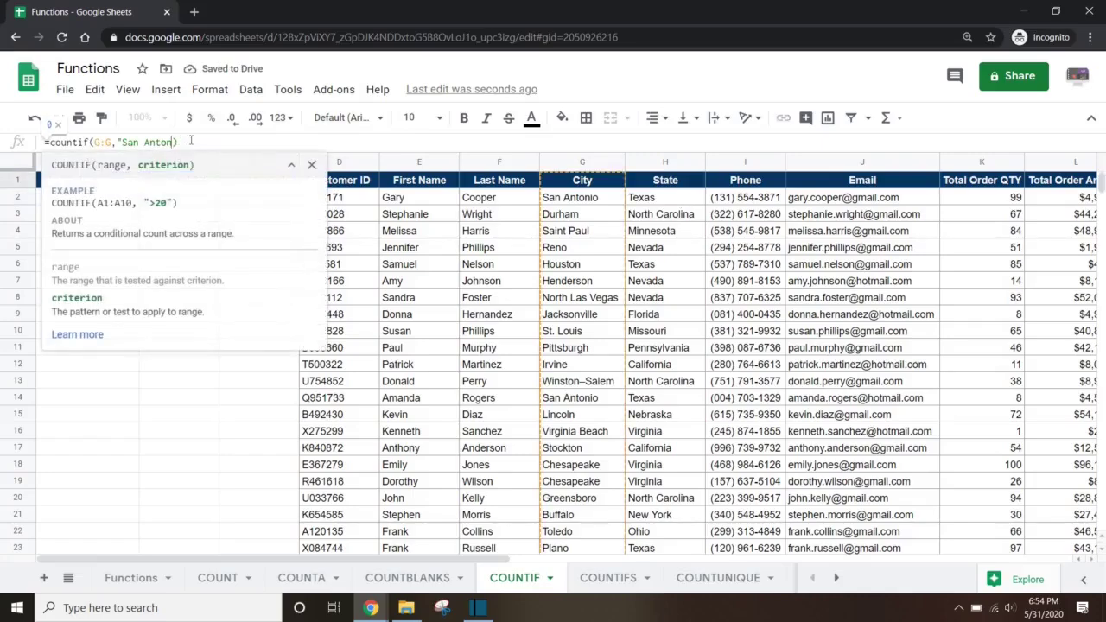
{"action": "key", "text": "BackSpace"}
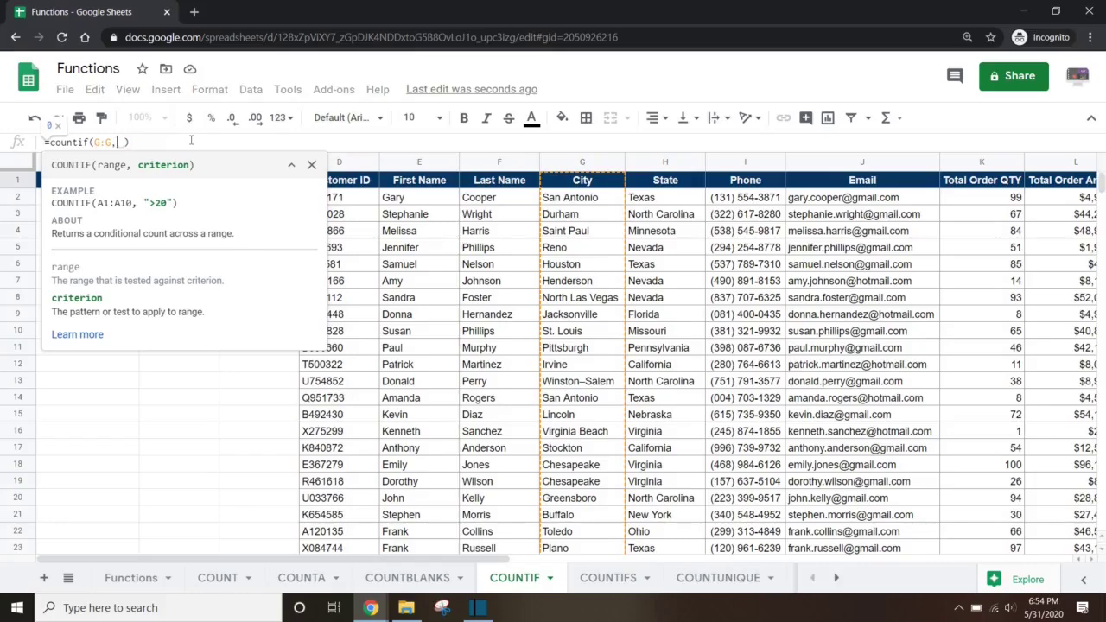
{"action": "type", "text": "A1"}
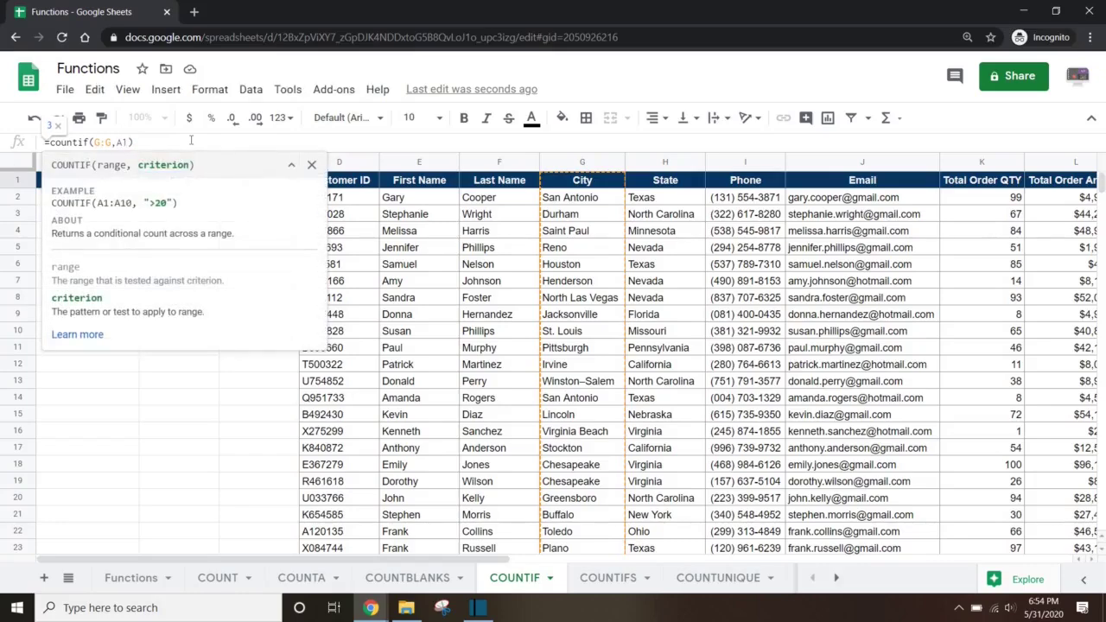
{"action": "key", "text": "Return"}
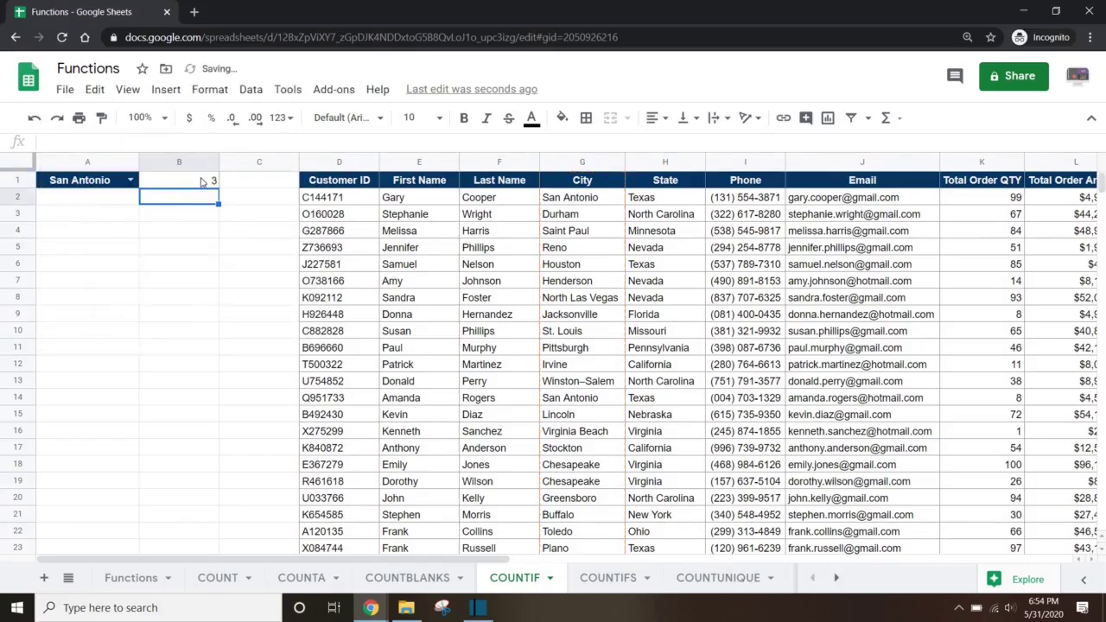
Test the A1 city dropdown with Saint Paul, then switch back to San Antonio.
{"action": "left_click", "coordinate": [131, 180]}
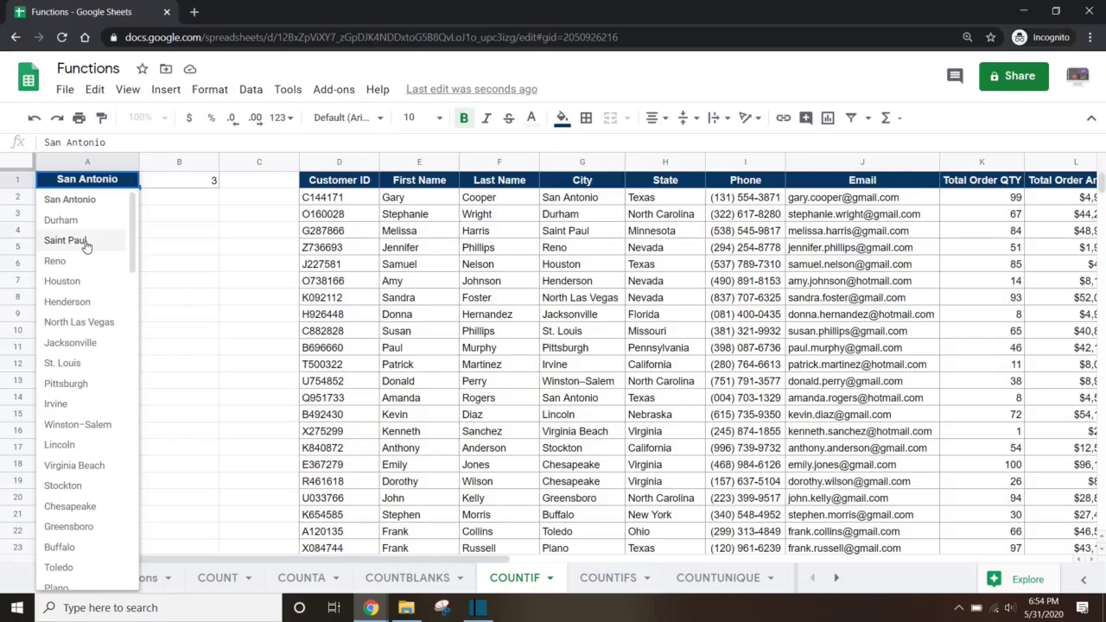
{"action": "left_click", "coordinate": [86, 246]}
{"action": "left_click", "coordinate": [200, 189]}
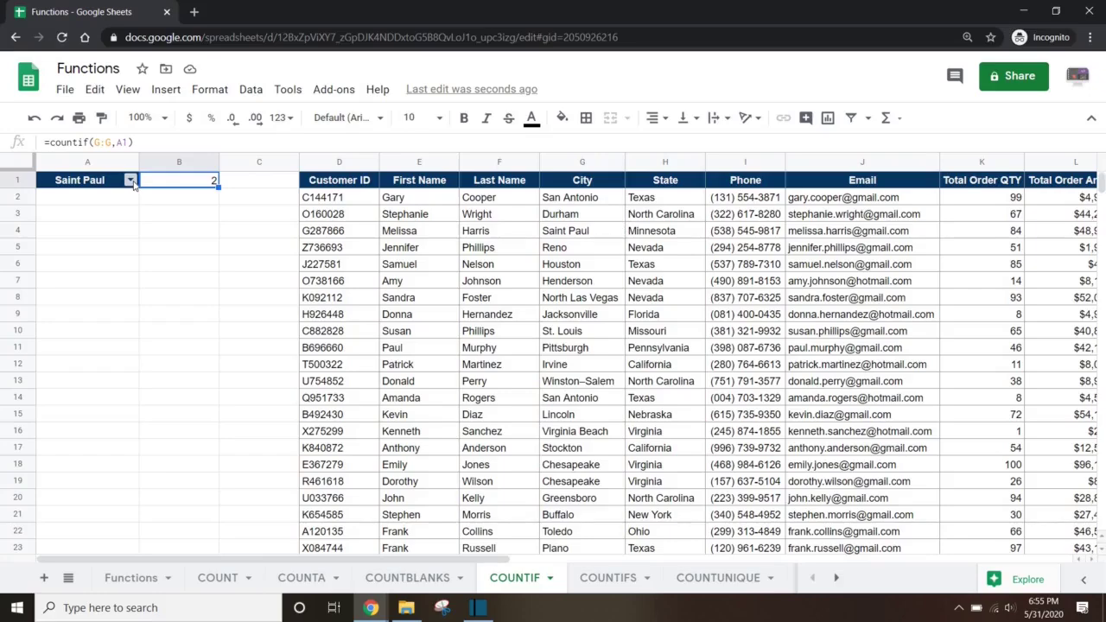
{"action": "left_click", "coordinate": [129, 180]}
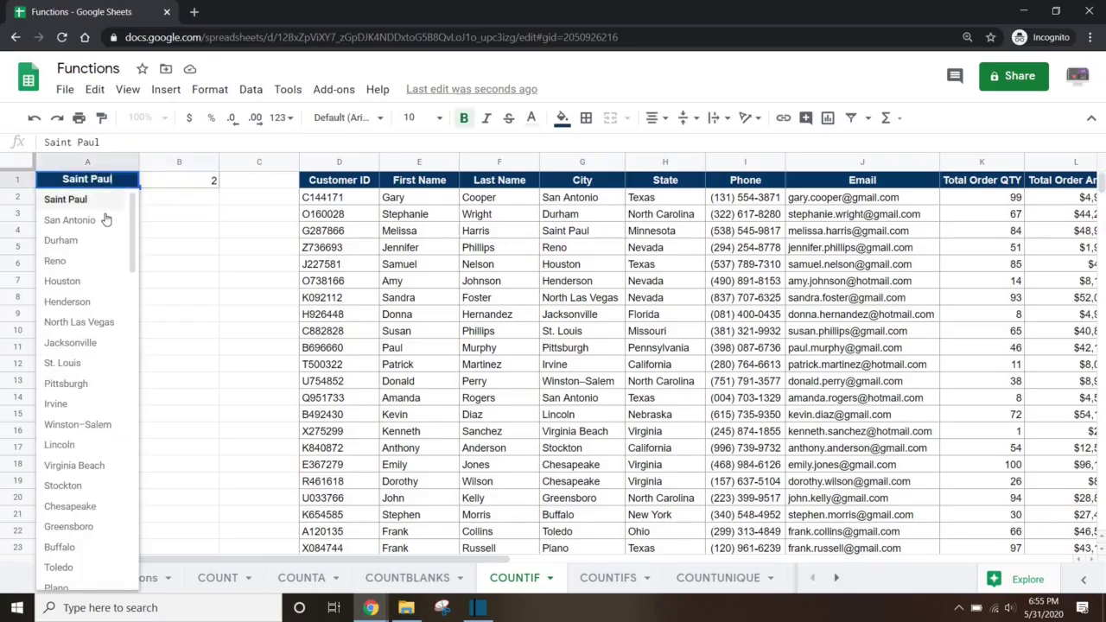
{"action": "left_click", "coordinate": [69, 217]}
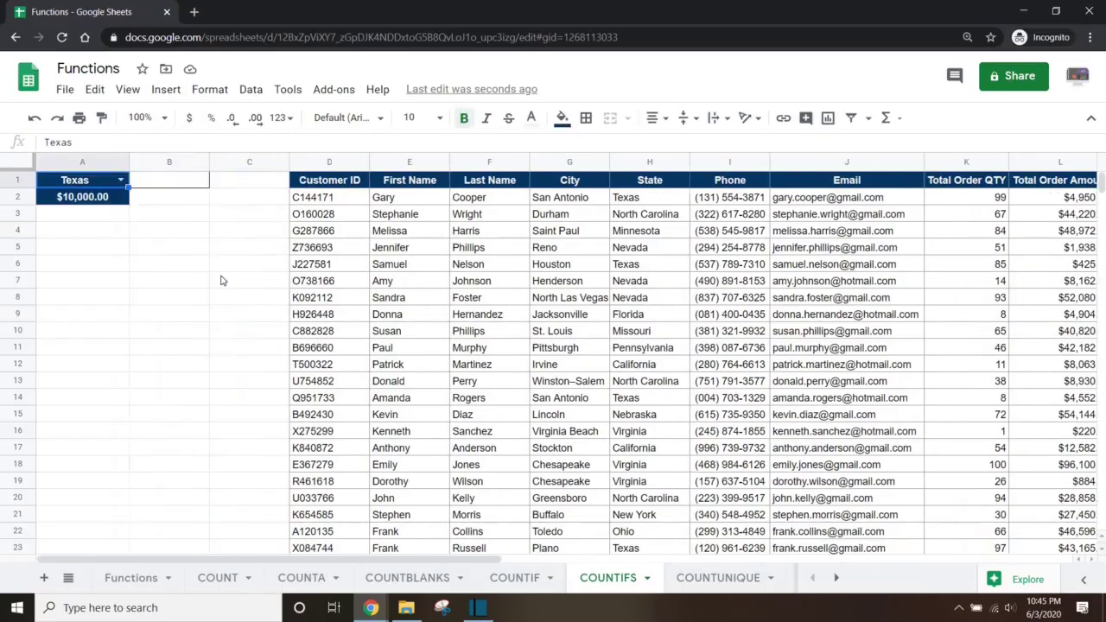
Enter =countifs(H:H,"TEXAS",L:L,">="&10000) in B1 beside Texas.
{"action": "key", "text": "Right"}
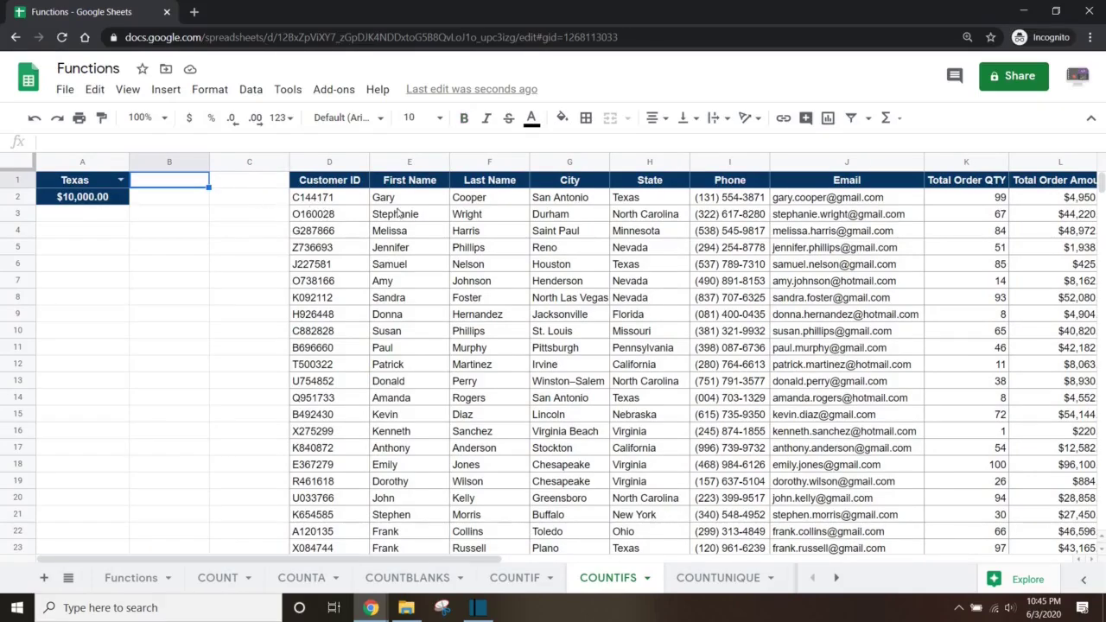
{"action": "left_click", "coordinate": [650, 161]}
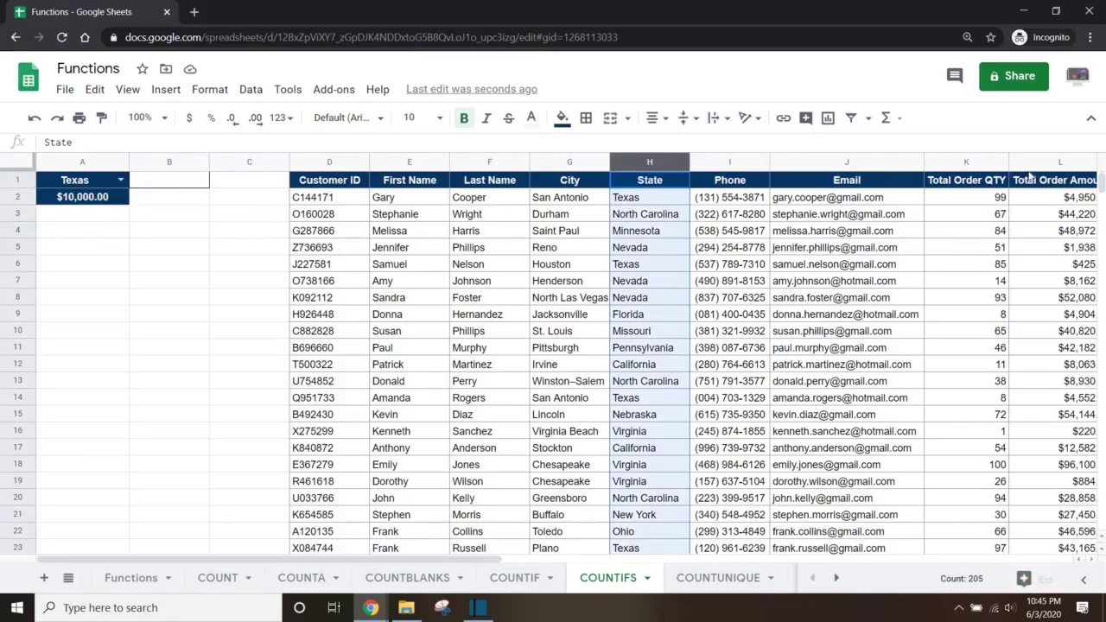
{"action": "left_click", "coordinate": [1056, 163]}
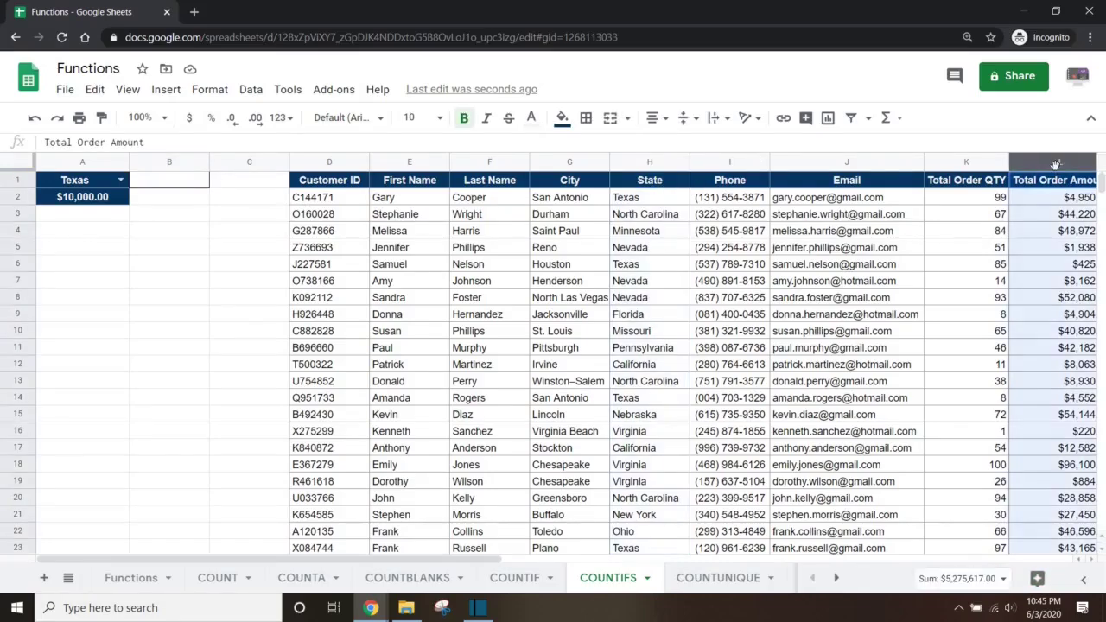
{"action": "left_click", "coordinate": [177, 182]}
{"action": "type", "text": "="}
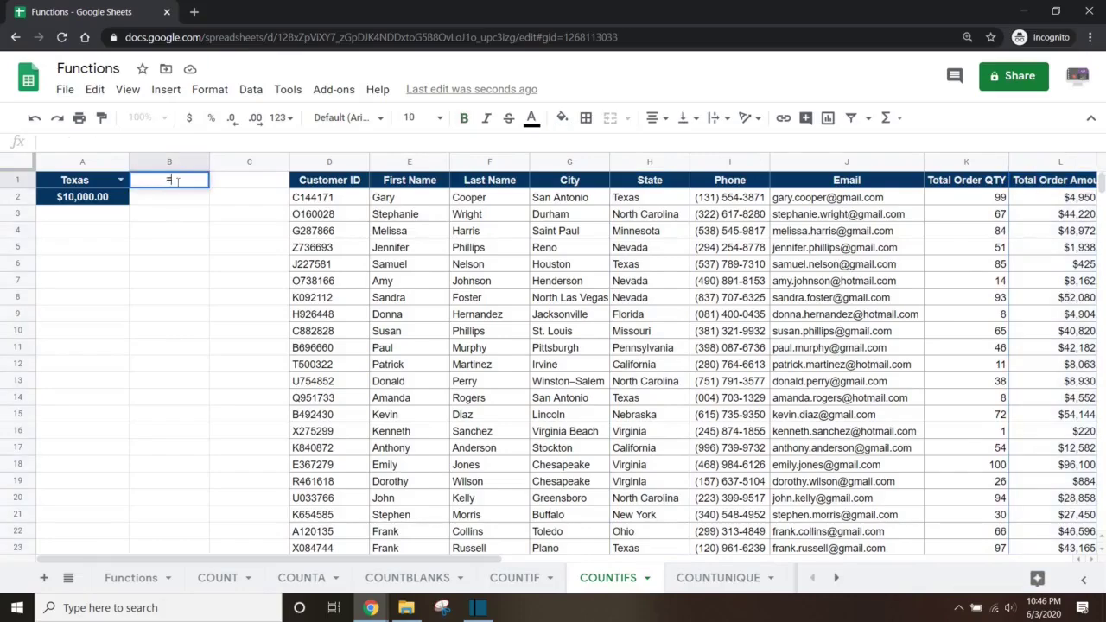
{"action": "type", "text": "countifs("}
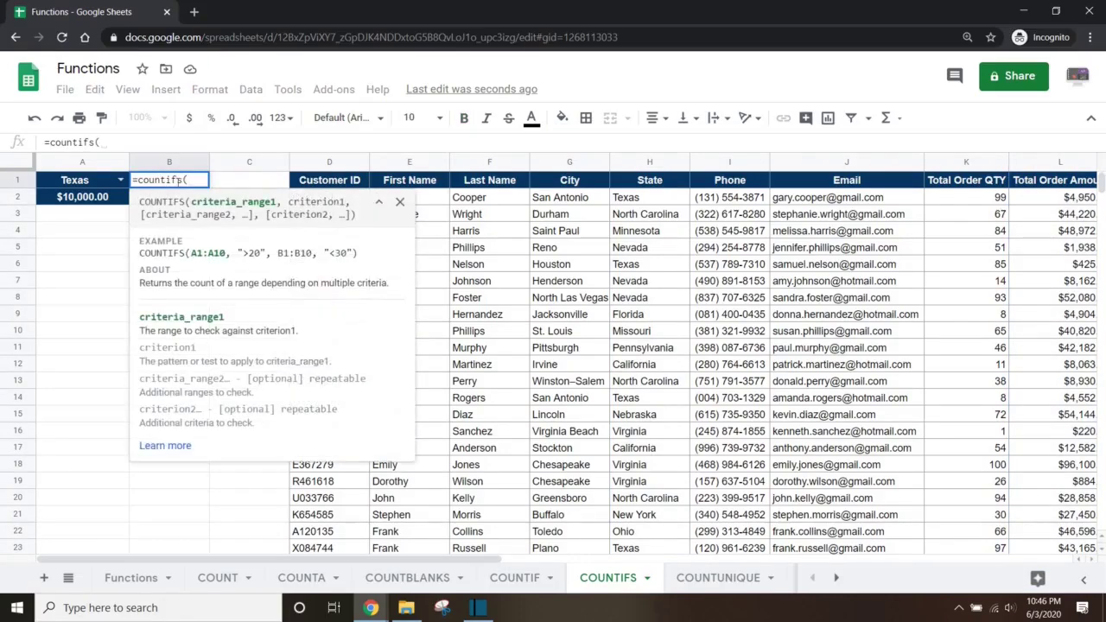
{"action": "left_click", "coordinate": [650, 163]}
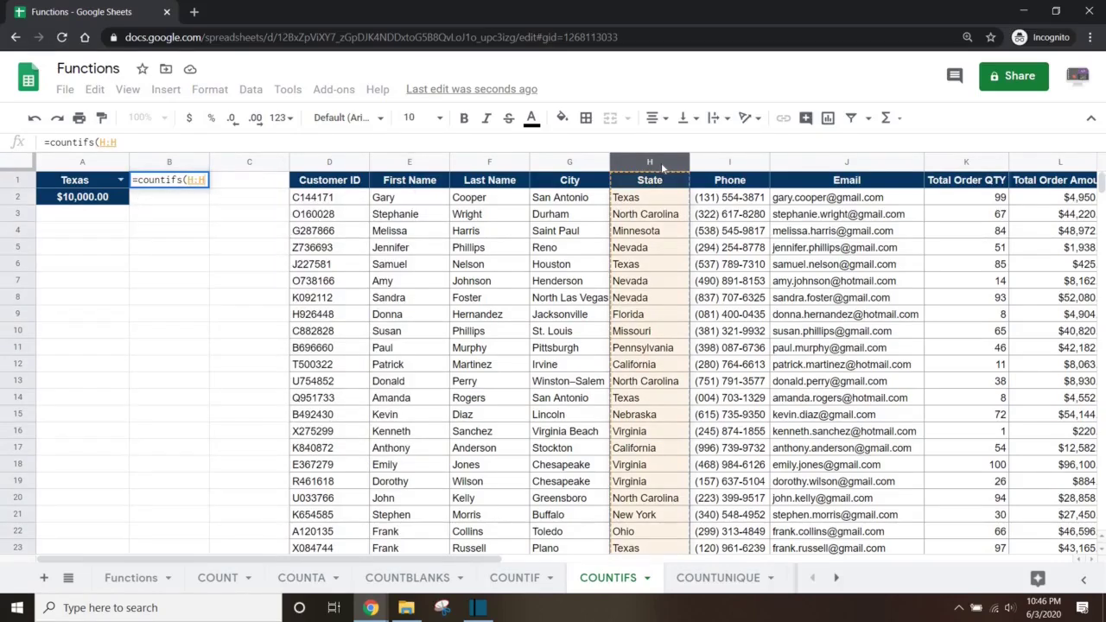
{"action": "type", "text": ","}
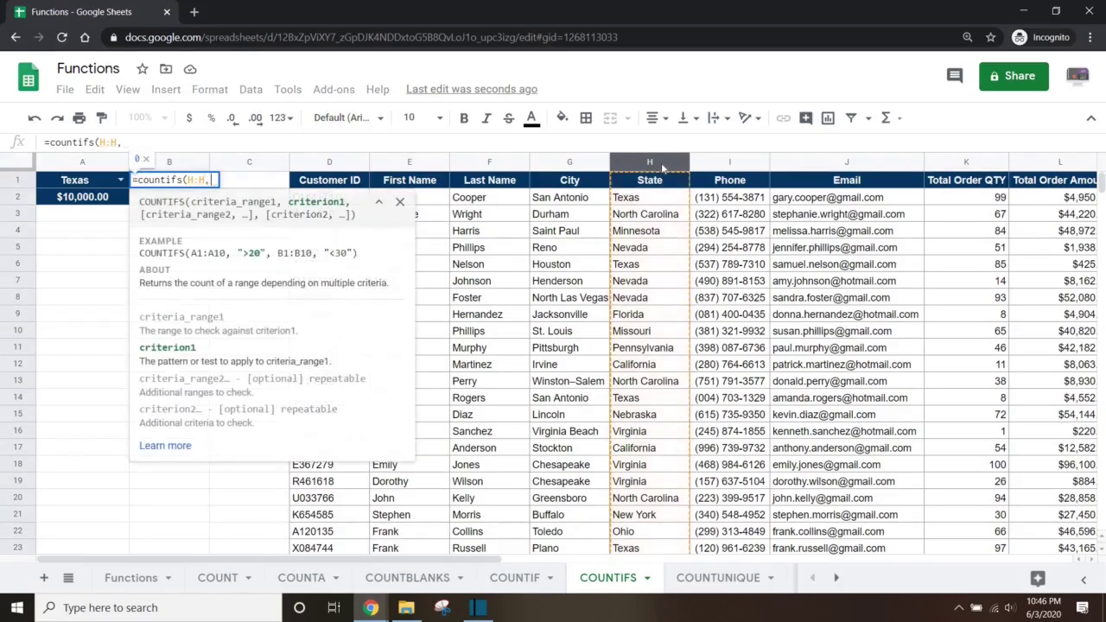
{"action": "type", "text": "\""}
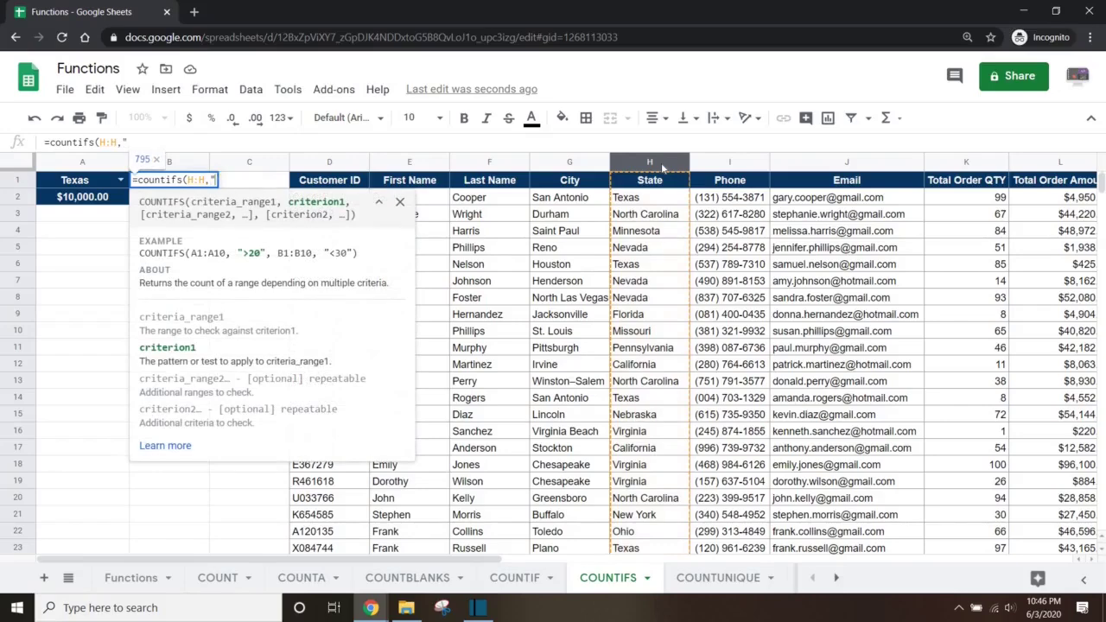
{"action": "type", "text": "TEXAS"}
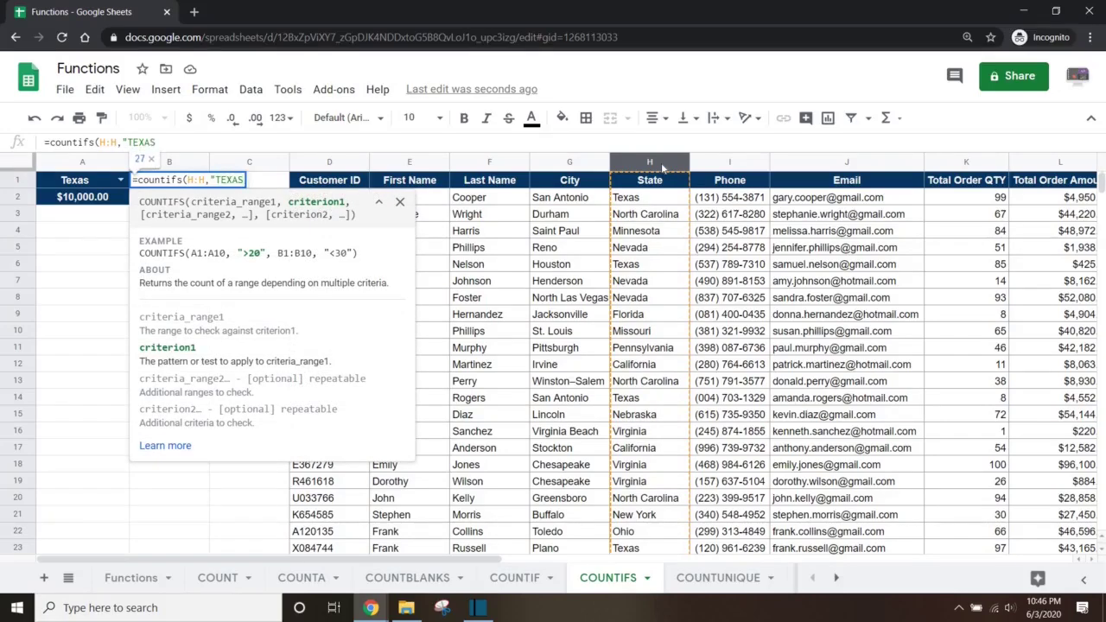
{"action": "type", "text": "\","}
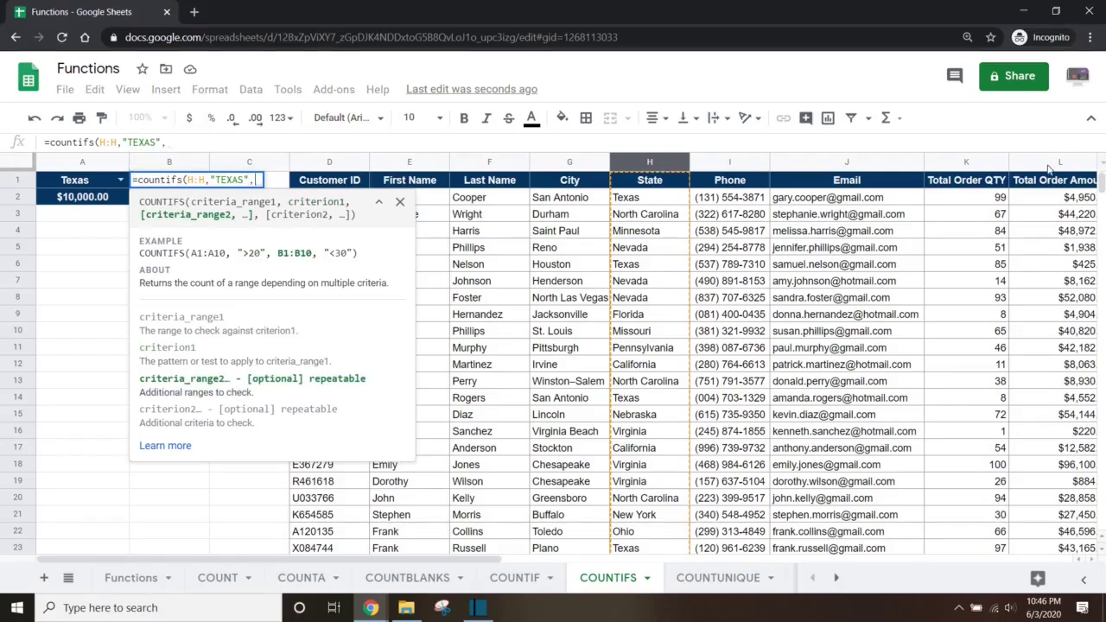
{"action": "left_click", "coordinate": [1048, 164]}
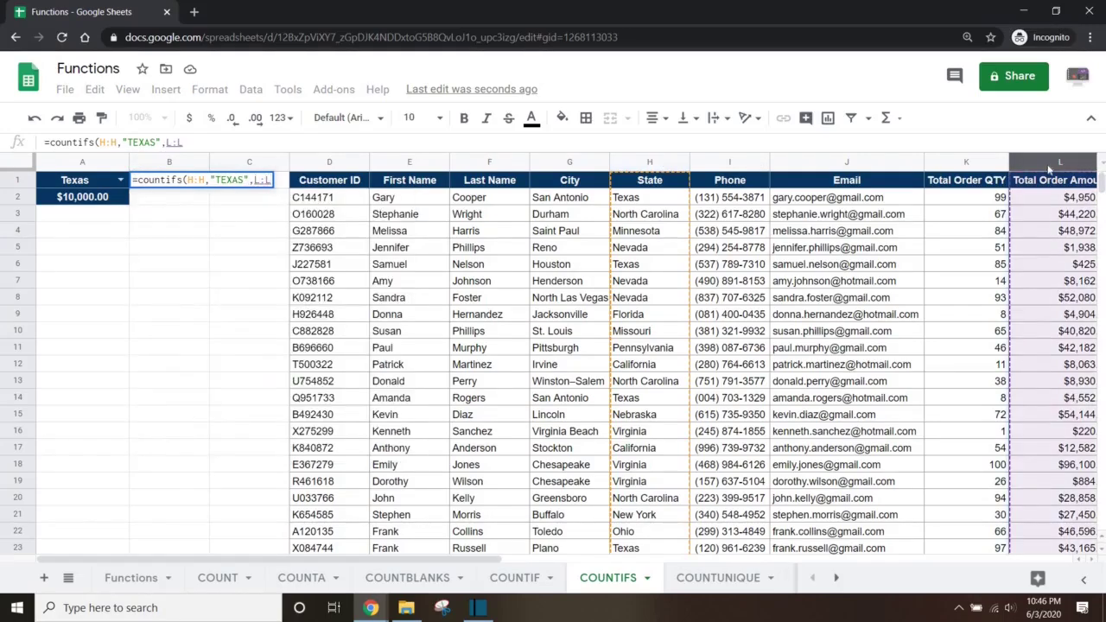
{"action": "type", "text": ","}
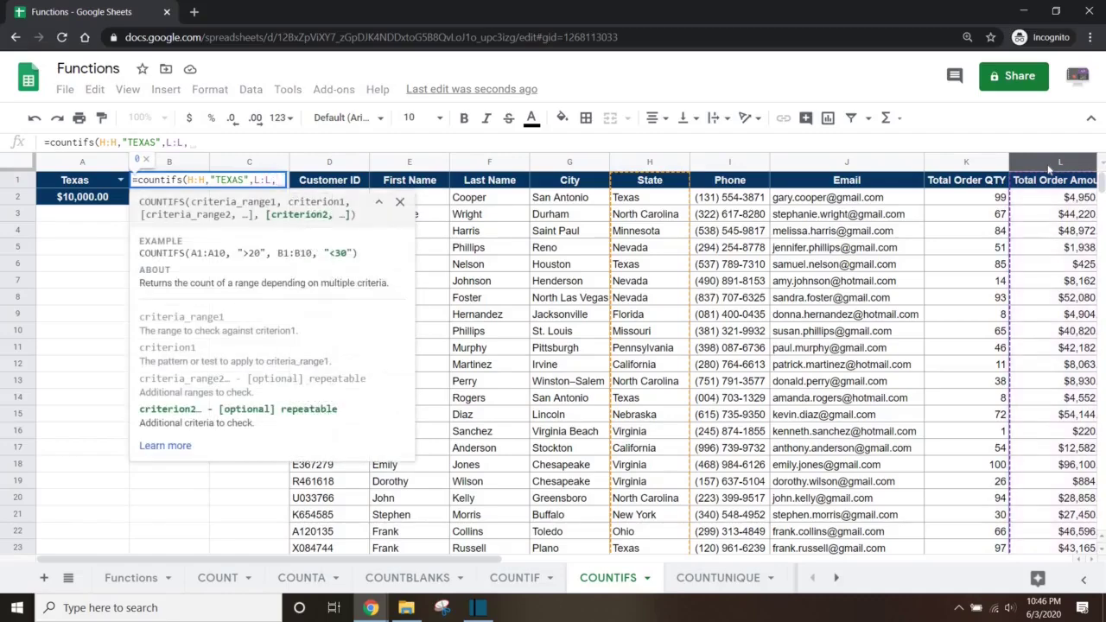
{"action": "type", "text": "\""}
{"action": "type", "text": ">"}
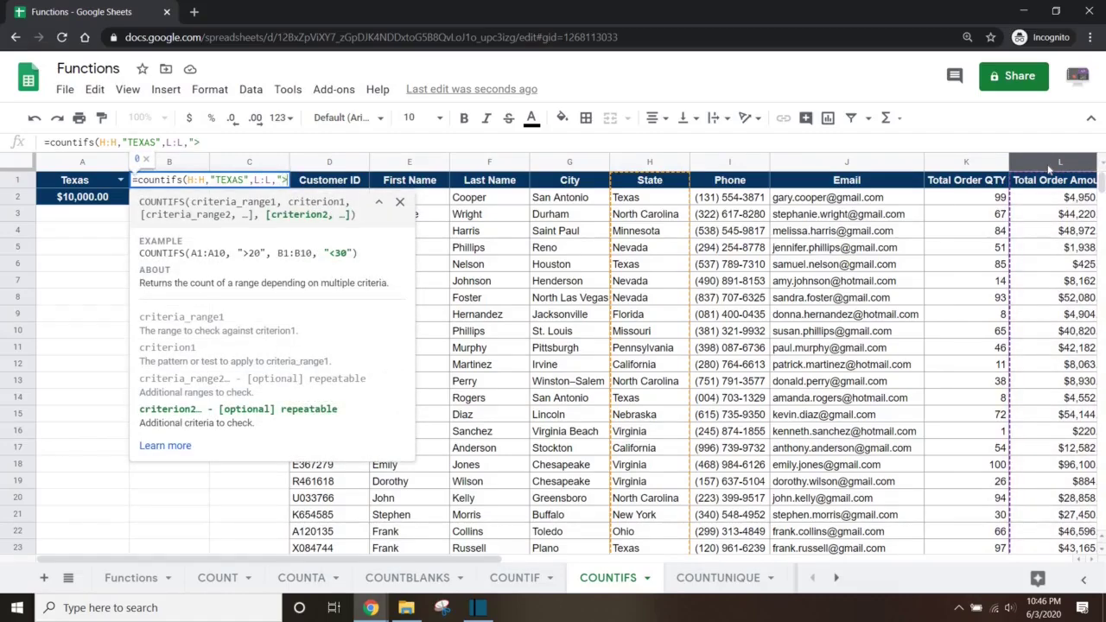
{"action": "type", "text": "=\"&"}
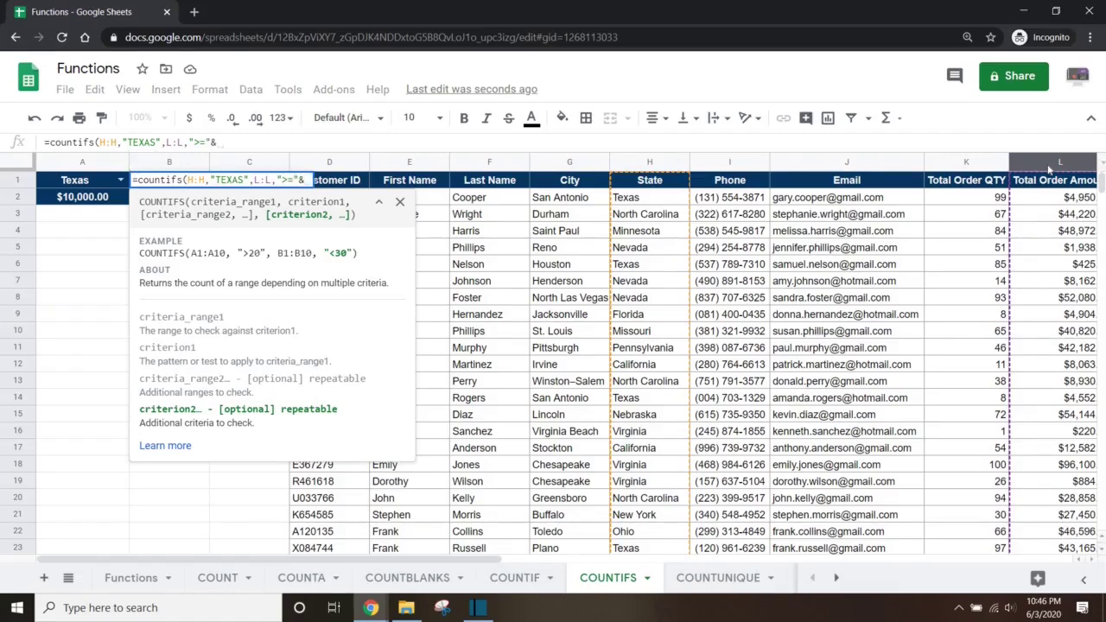
{"action": "type", "text": "10000)"}
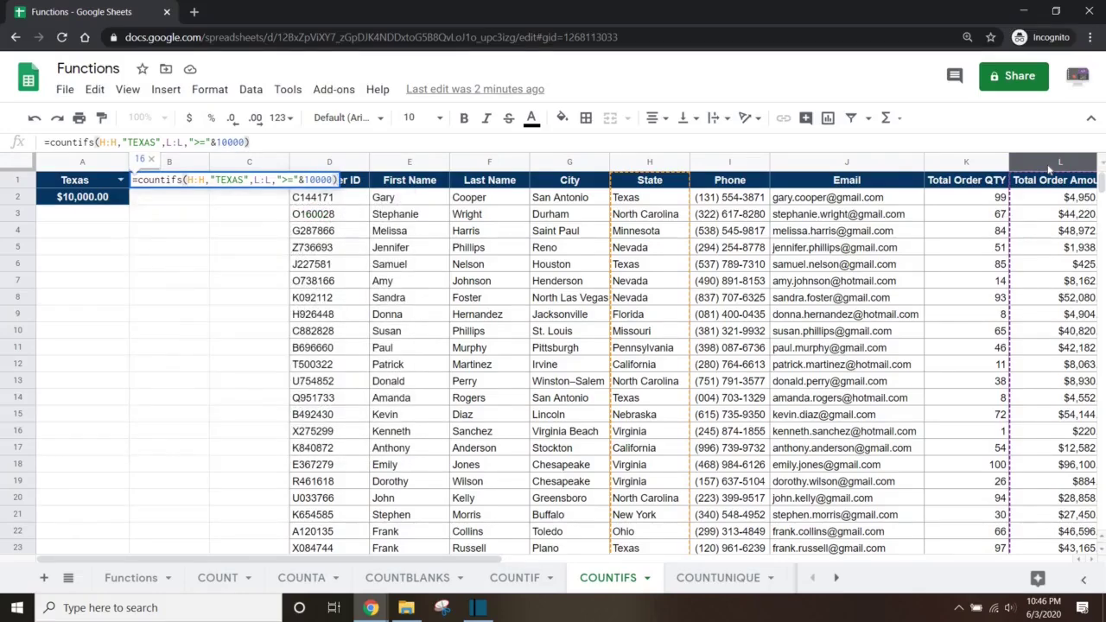
{"action": "key", "text": "Return"}
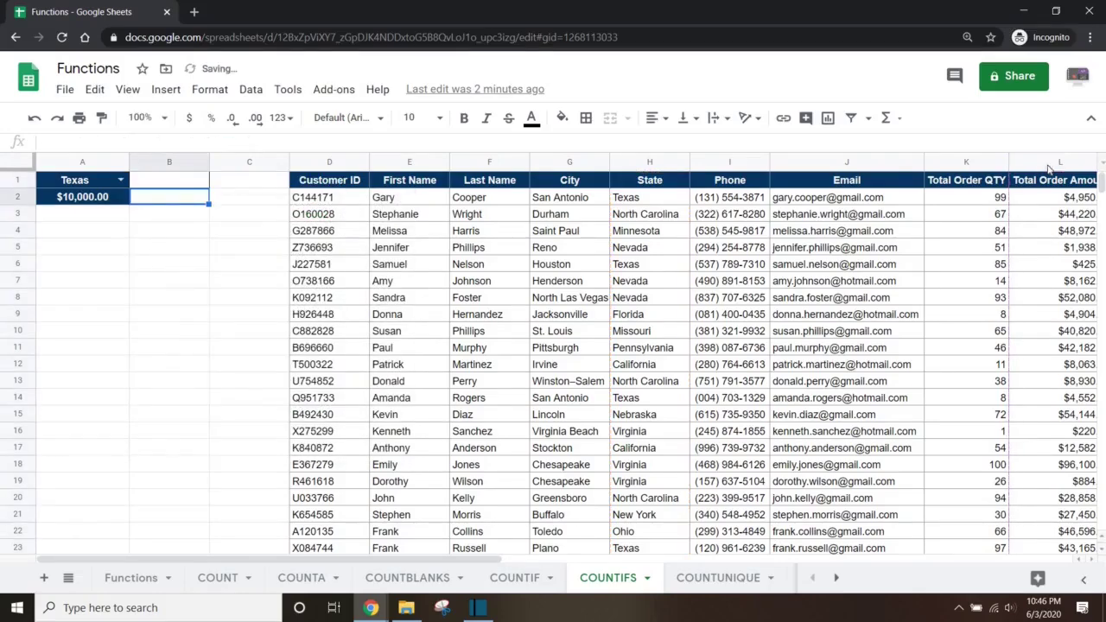
Edit B1 to =countifs(H:H,a1,L:L,">="&a2), returning 16 Texas customers.
{"action": "left_click", "coordinate": [199, 183]}
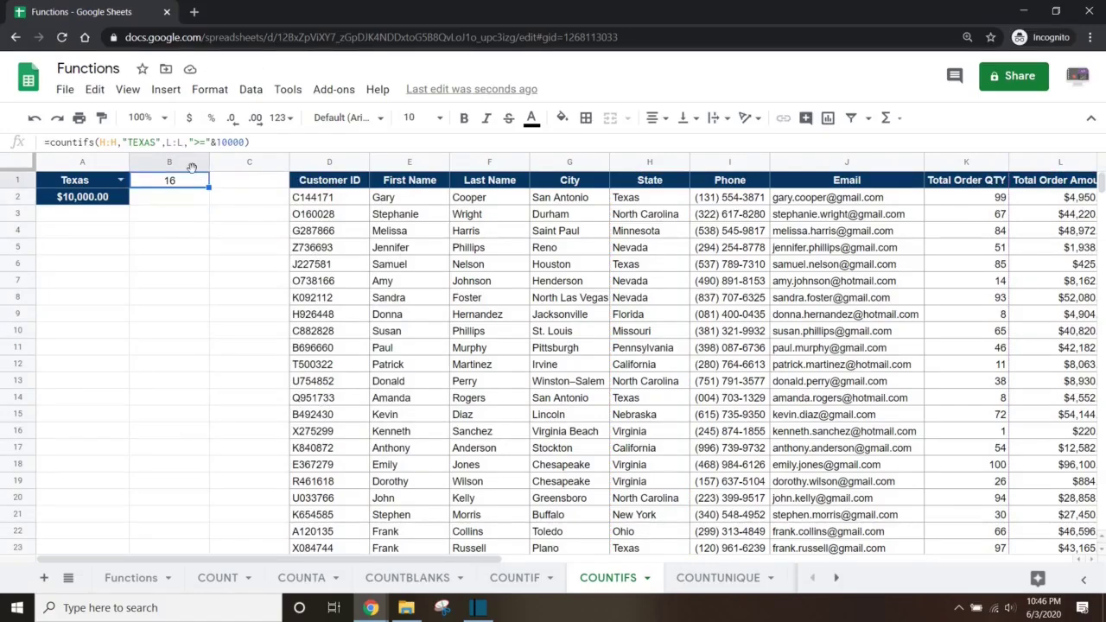
{"action": "left_click", "coordinate": [158, 140]}
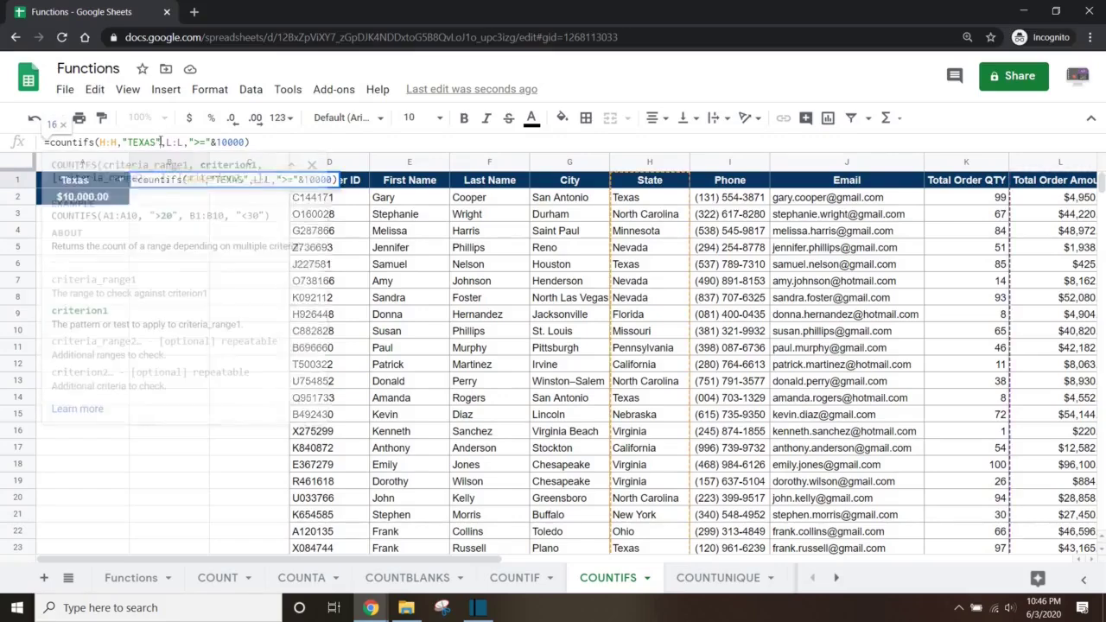
{"action": "key", "text": "BackSpace"}
{"action": "key", "text": "BackSpace"}
{"action": "key", "text": "BackSpace"}
{"action": "key", "text": "BackSpace"}
{"action": "key", "text": "BackSpace"}
{"action": "key", "text": "BackSpace"}
{"action": "key", "text": "BackSpace"}
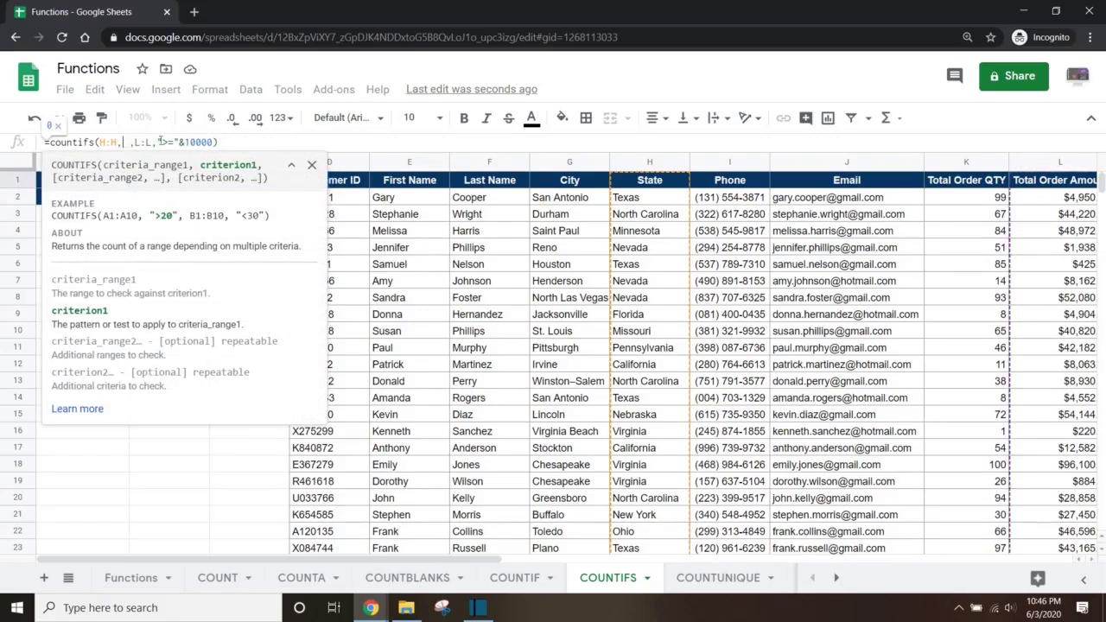
{"action": "type", "text": "a1"}
{"action": "left_click", "coordinate": [217, 141]}
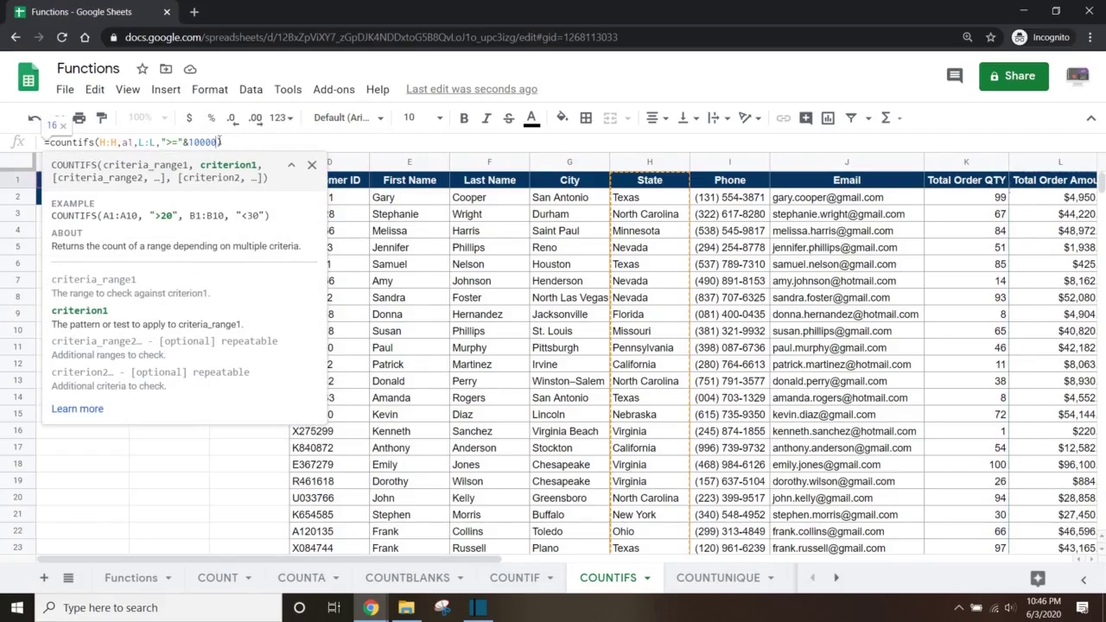
{"action": "key", "text": "BackSpace"}
{"action": "key", "text": "BackSpace"}
{"action": "key", "text": "BackSpace"}
{"action": "key", "text": "BackSpace"}
{"action": "key", "text": "BackSpace"}
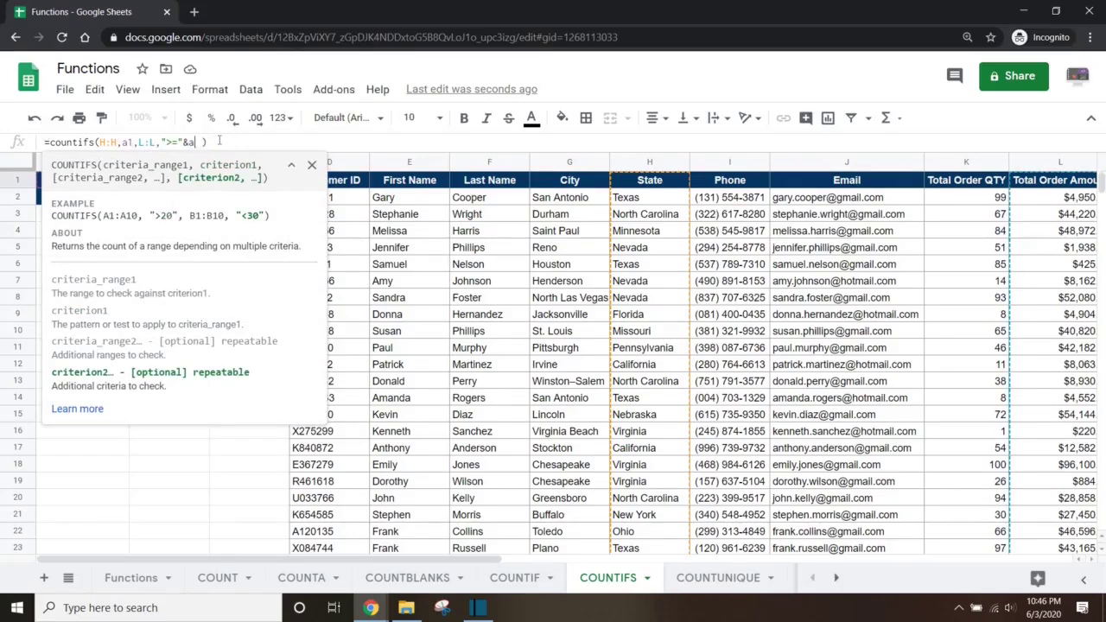
{"action": "type", "text": "a2"}
{"action": "key", "text": "Return"}
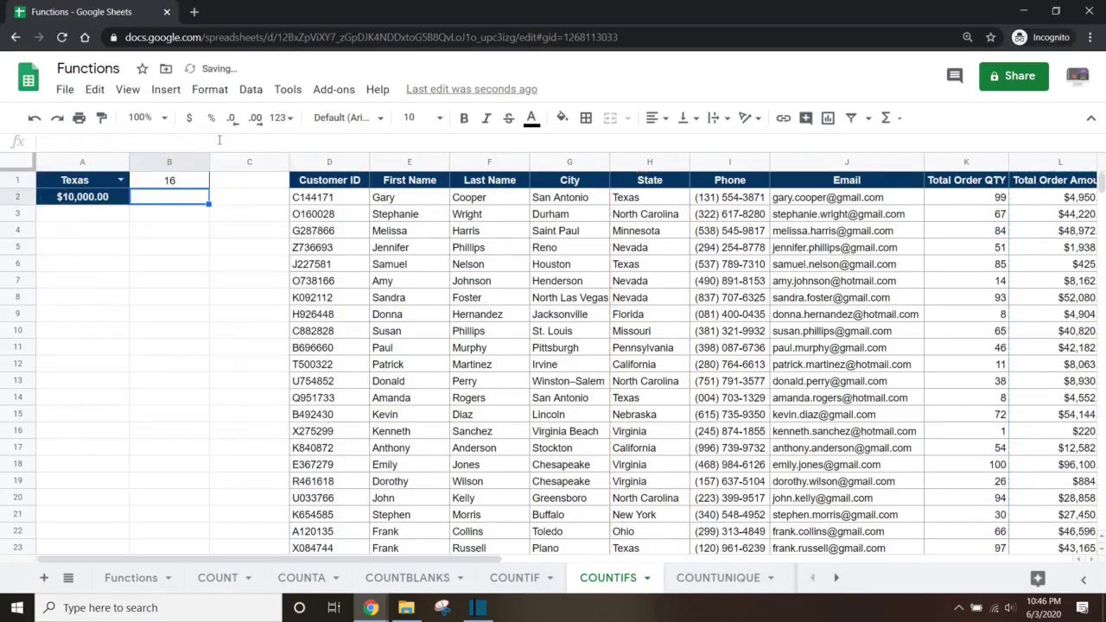
{"action": "left_click", "coordinate": [122, 181]}
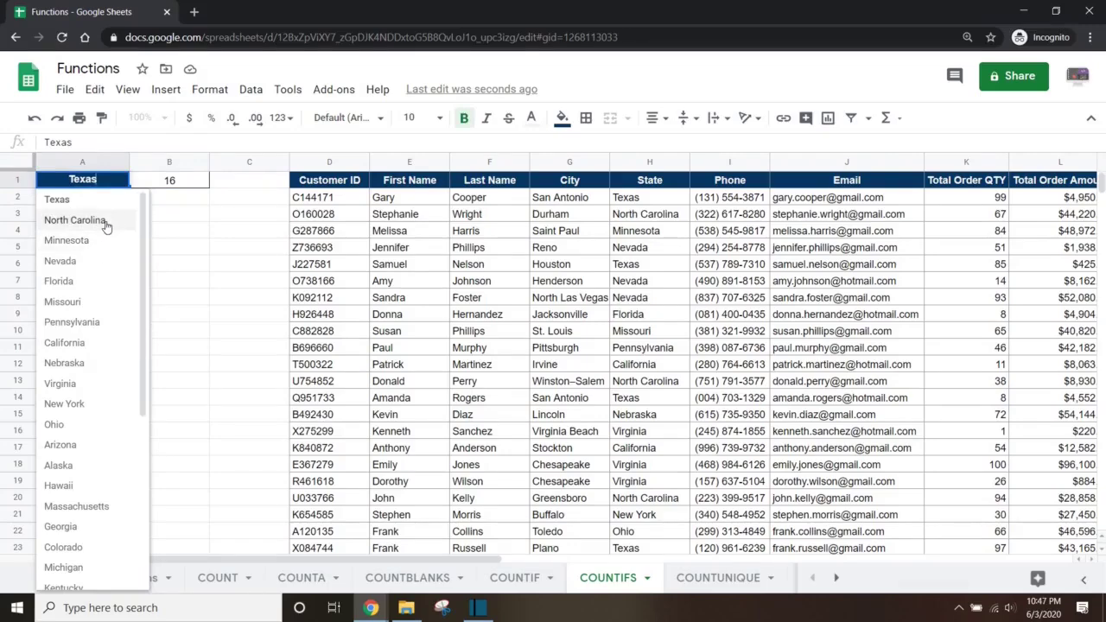
Choose North Carolina in A1 and enter 15000 in A2 as the minimum amount.
{"action": "left_click", "coordinate": [75, 220]}
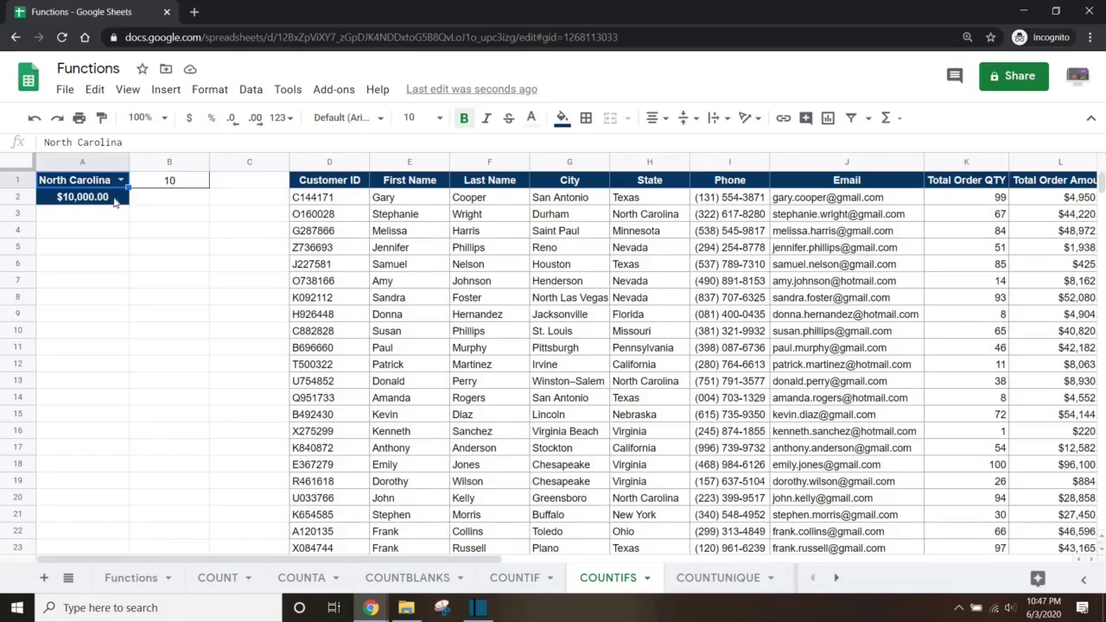
{"action": "type", "text": "15000"}
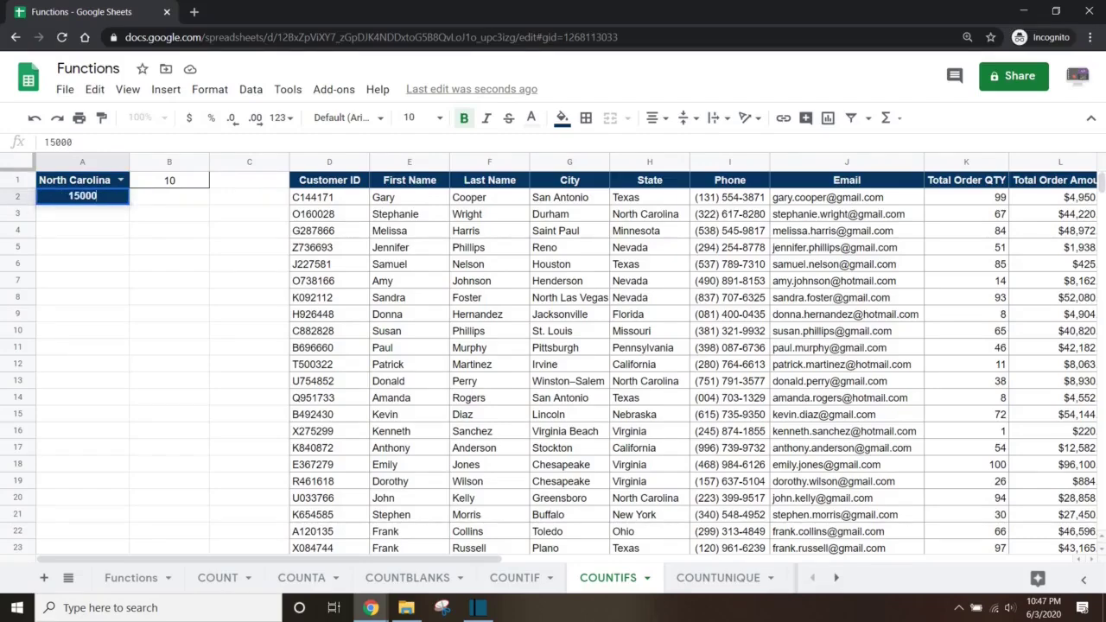
{"action": "key", "text": "Return"}
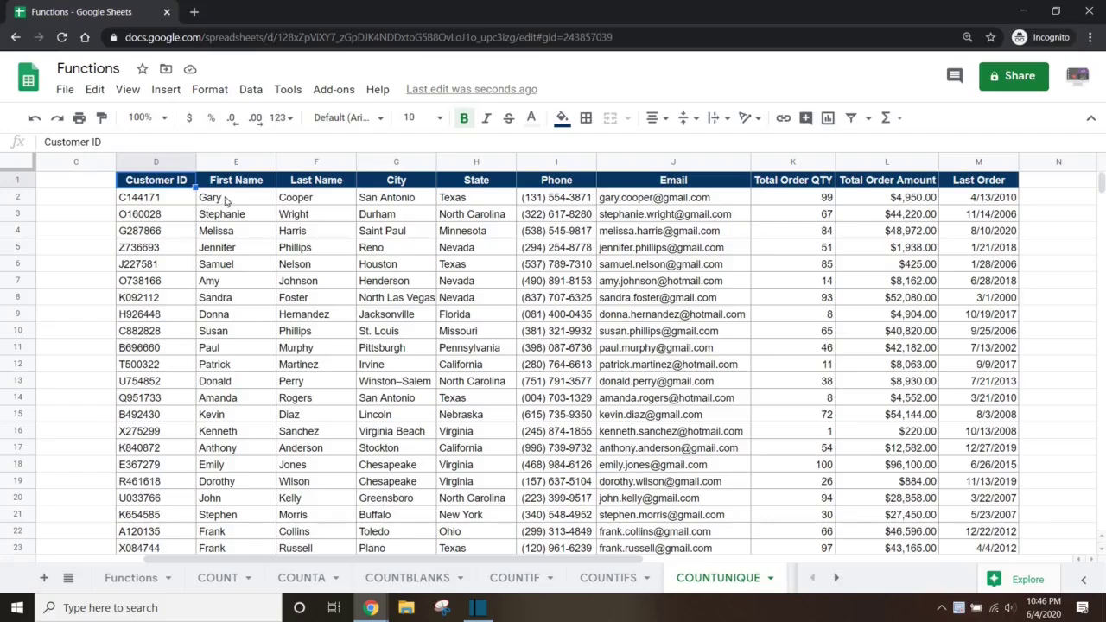
In B1 beside Number of Cities, enter =COUNTUNIQUE over the City column G.
{"action": "key", "text": "ctrl+Home"}
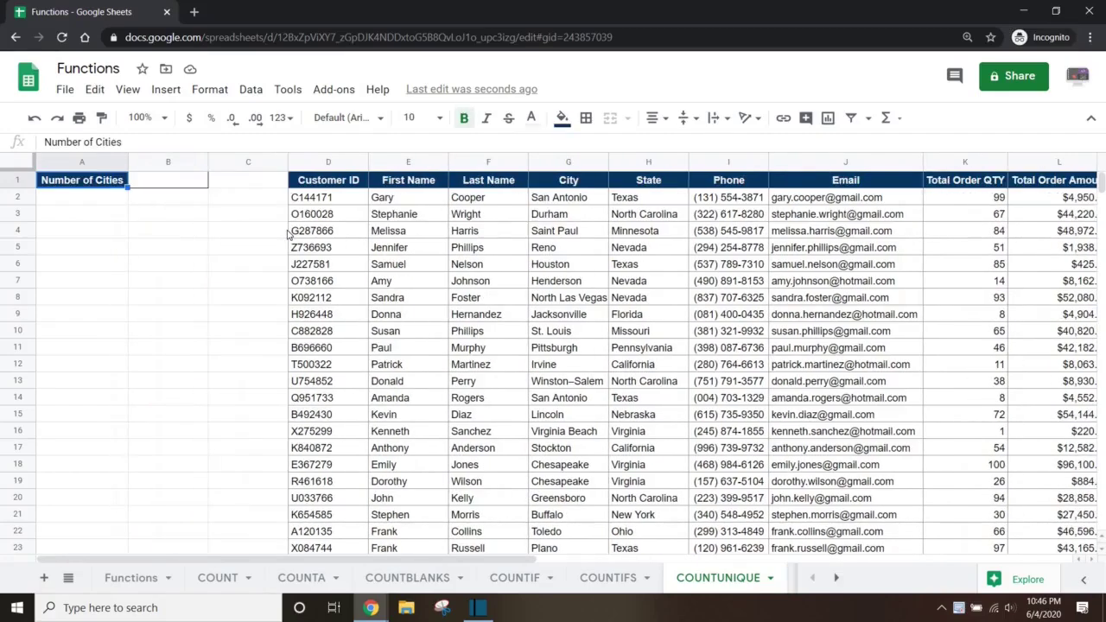
{"action": "key", "text": "Right"}
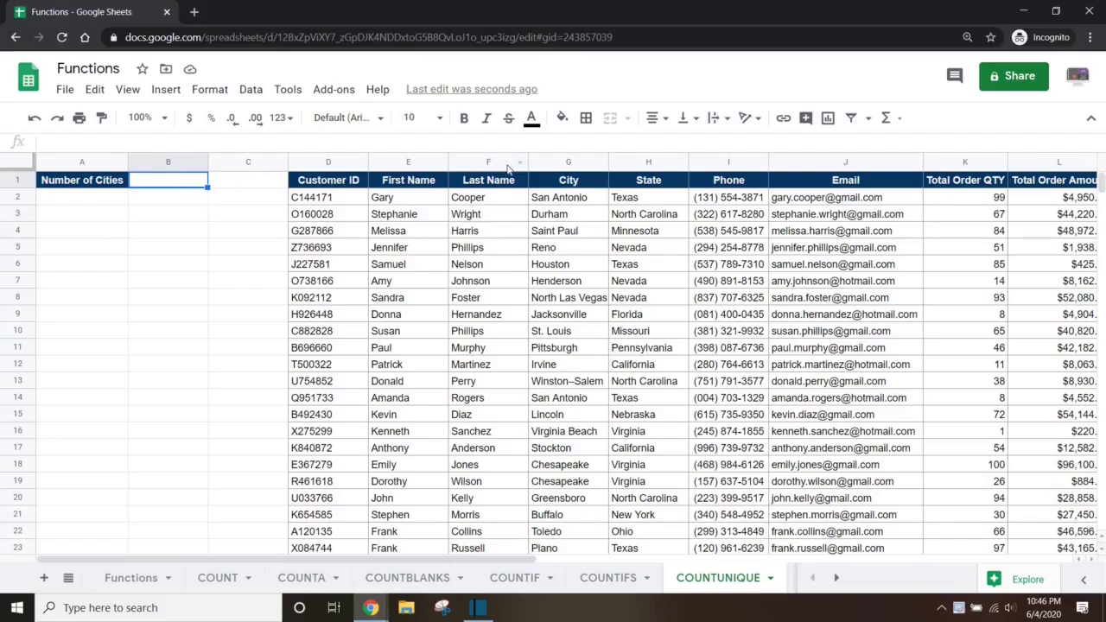
{"action": "left_click", "coordinate": [561, 161]}
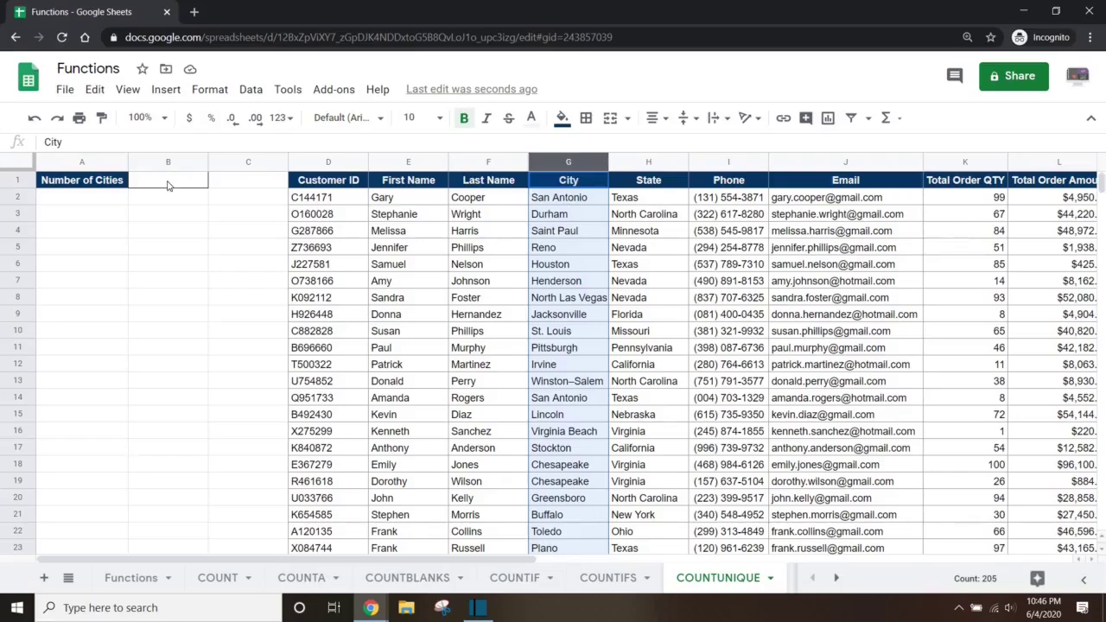
{"action": "left_click", "coordinate": [168, 184]}
{"action": "double_click", "coordinate": [169, 179]}
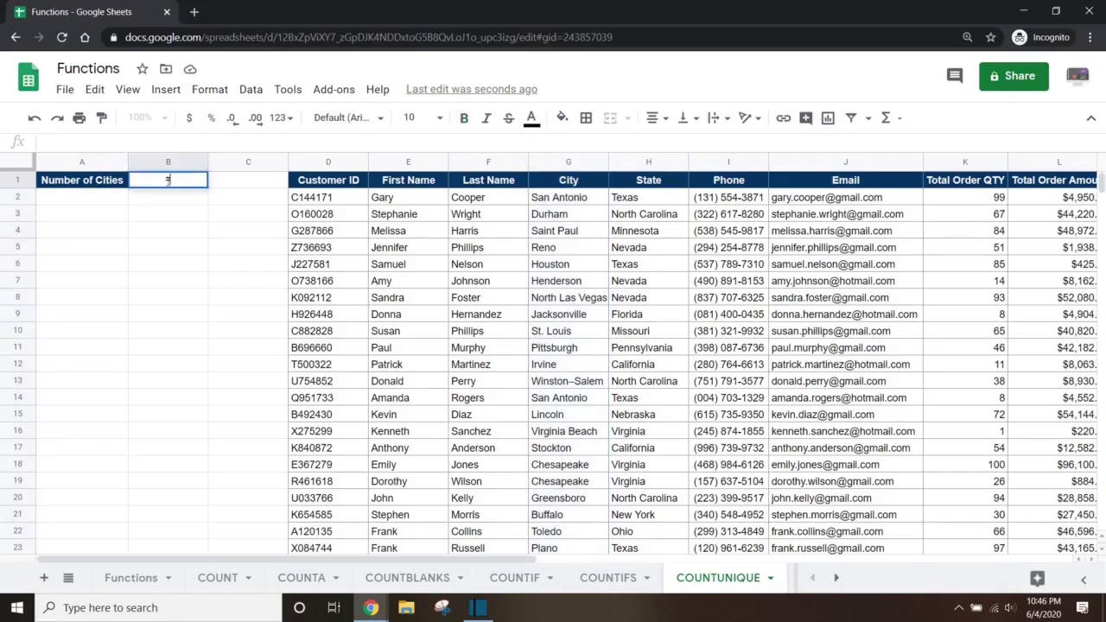
{"action": "type", "text": "=countun"}
{"action": "key", "text": "Tab"}
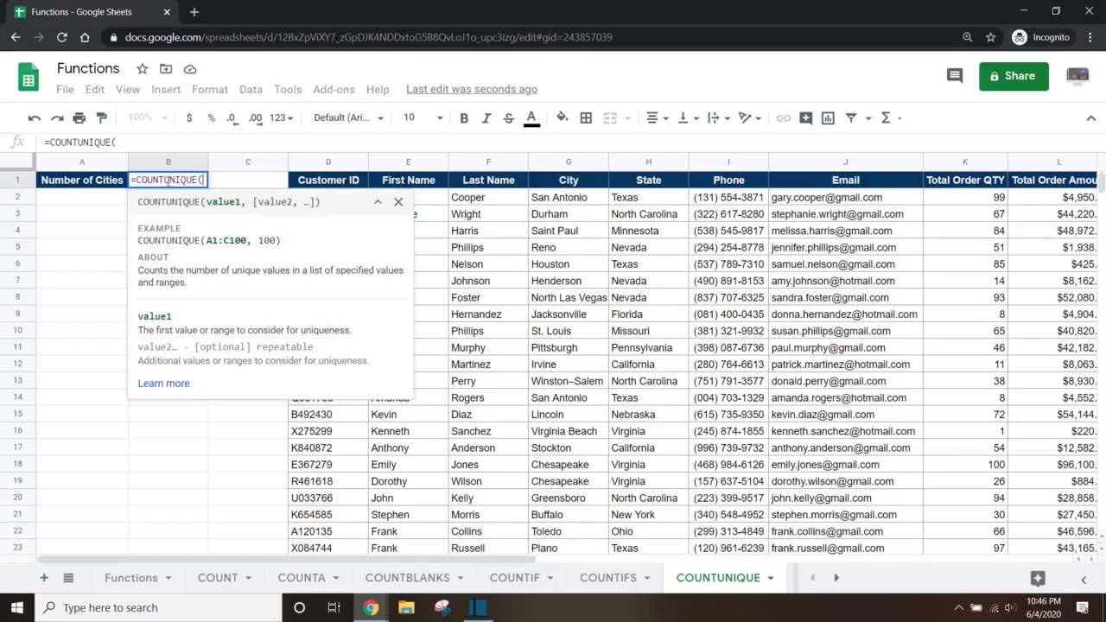
{"action": "left_click", "coordinate": [570, 164]}
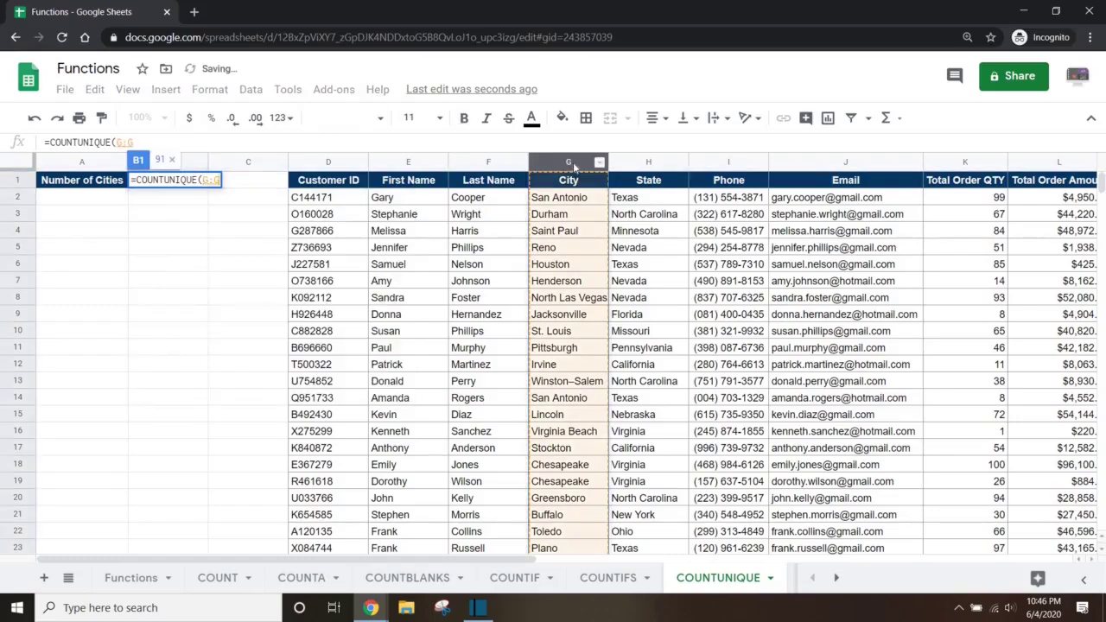
{"action": "key", "text": "Return"}
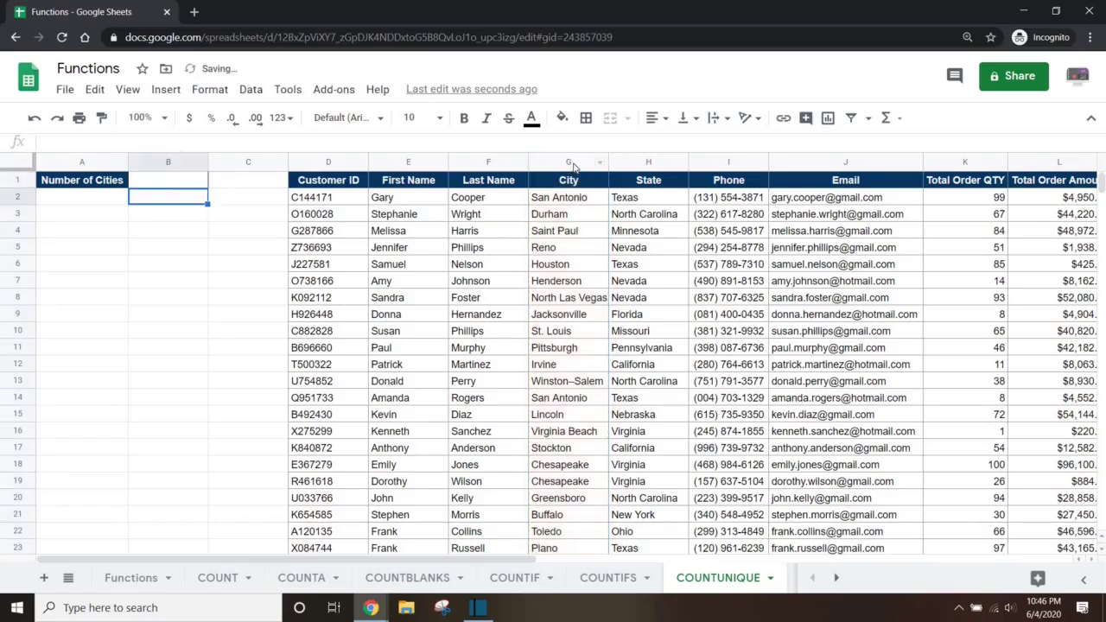
Append -1 to B1's formula so the unique city count drops from 91 to 90.
{"action": "left_click", "coordinate": [197, 183]}
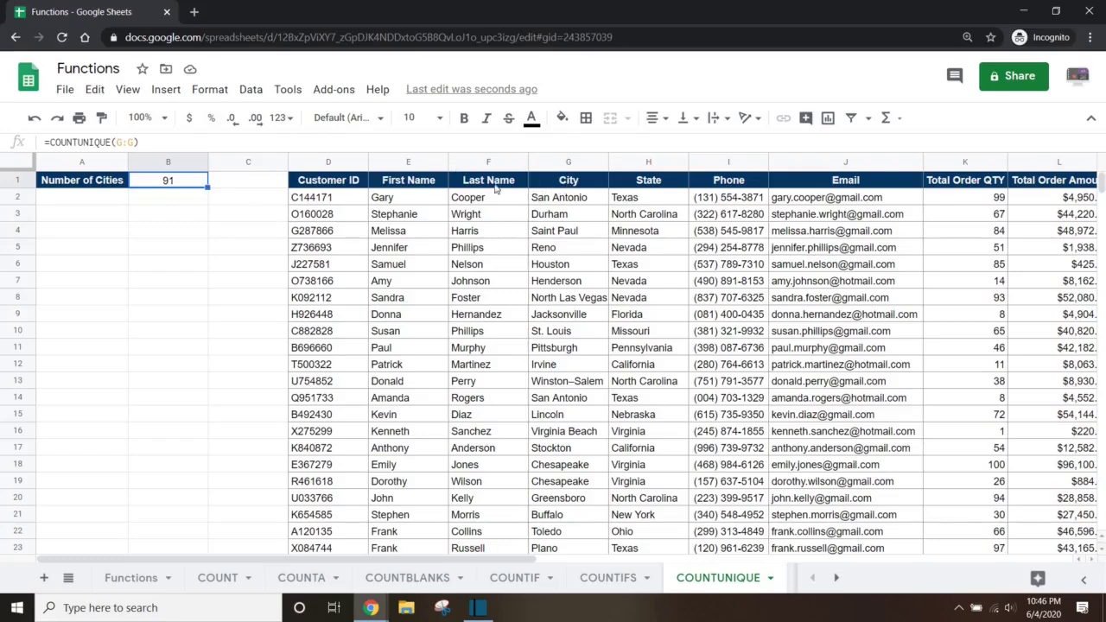
{"action": "left_click", "coordinate": [257, 141]}
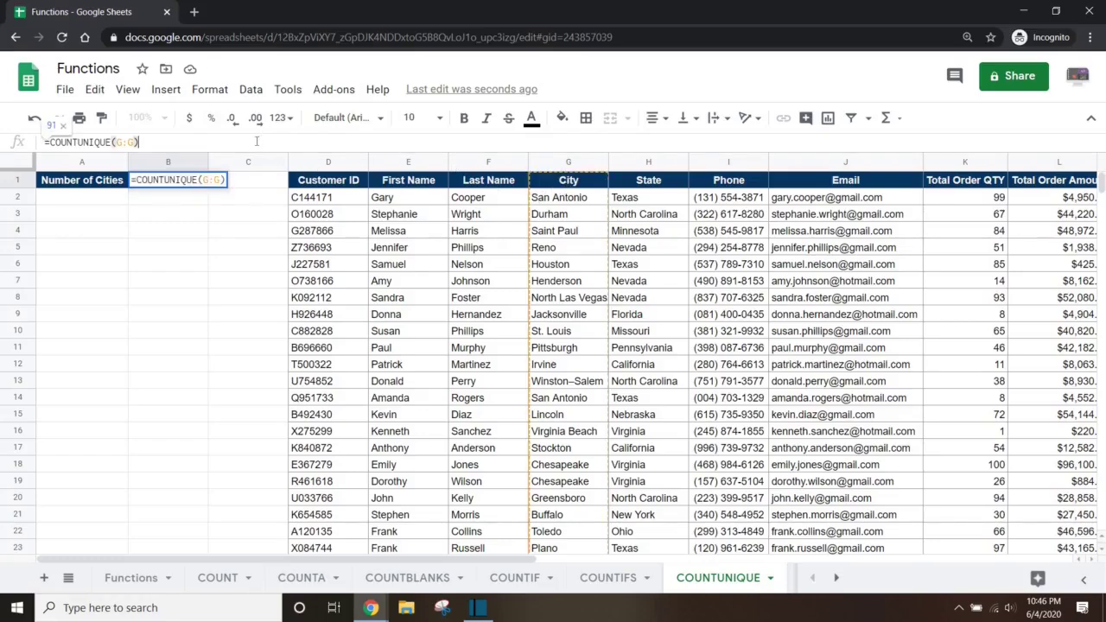
{"action": "type", "text": "-1"}
{"action": "key", "text": "Return"}
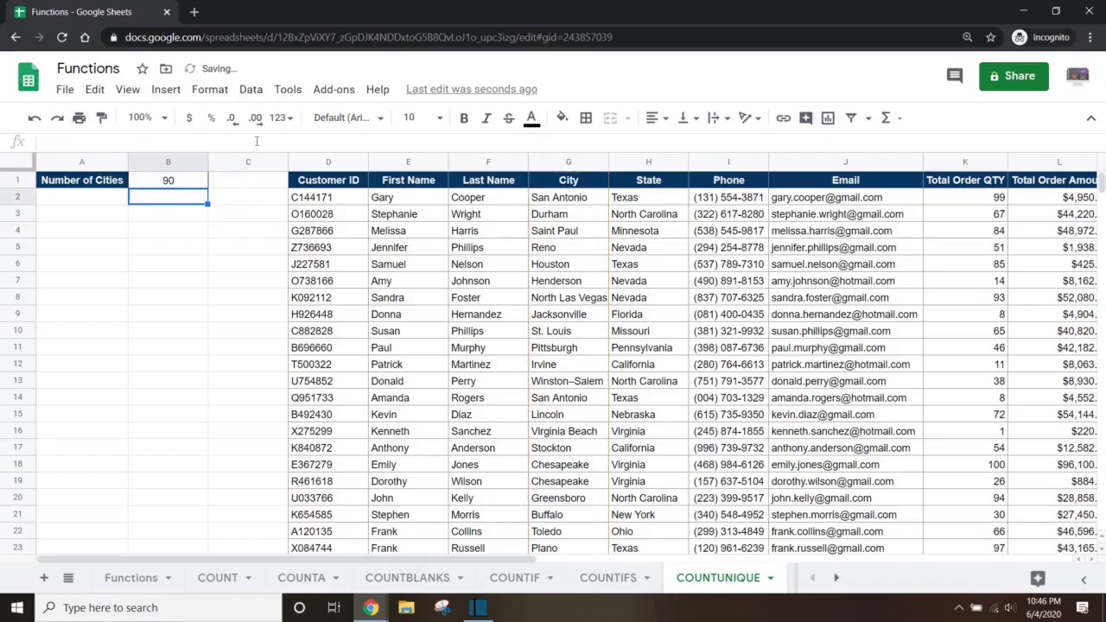
Rewrite B1 as =COUNTUNIQUE(G2:G) and delete the trailing -1.
{"action": "key", "text": "Up"}
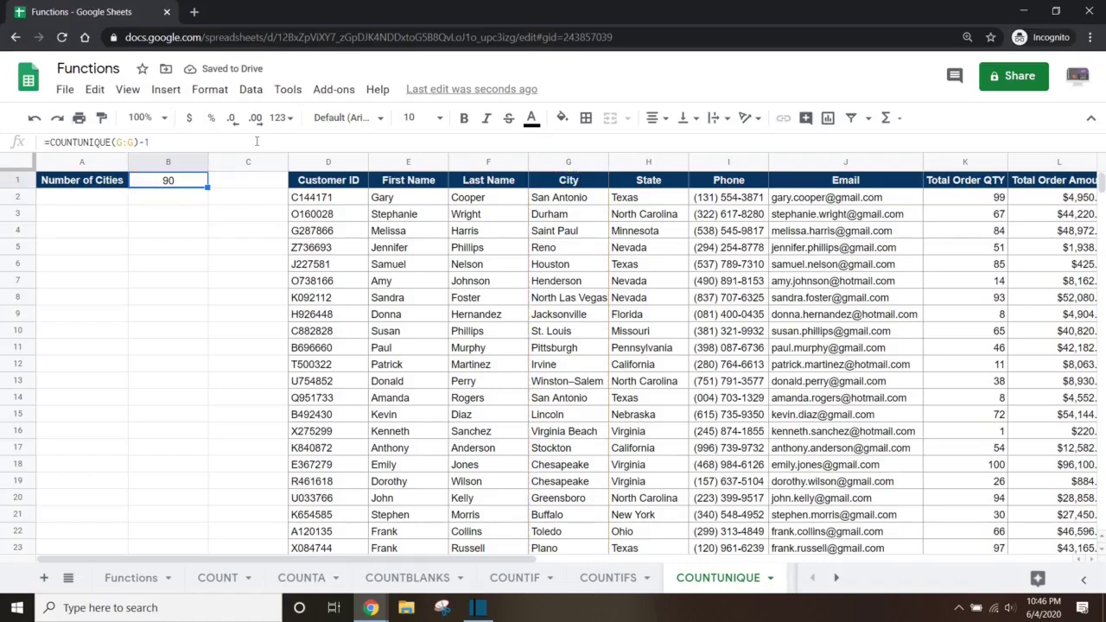
{"action": "left_click", "coordinate": [123, 143]}
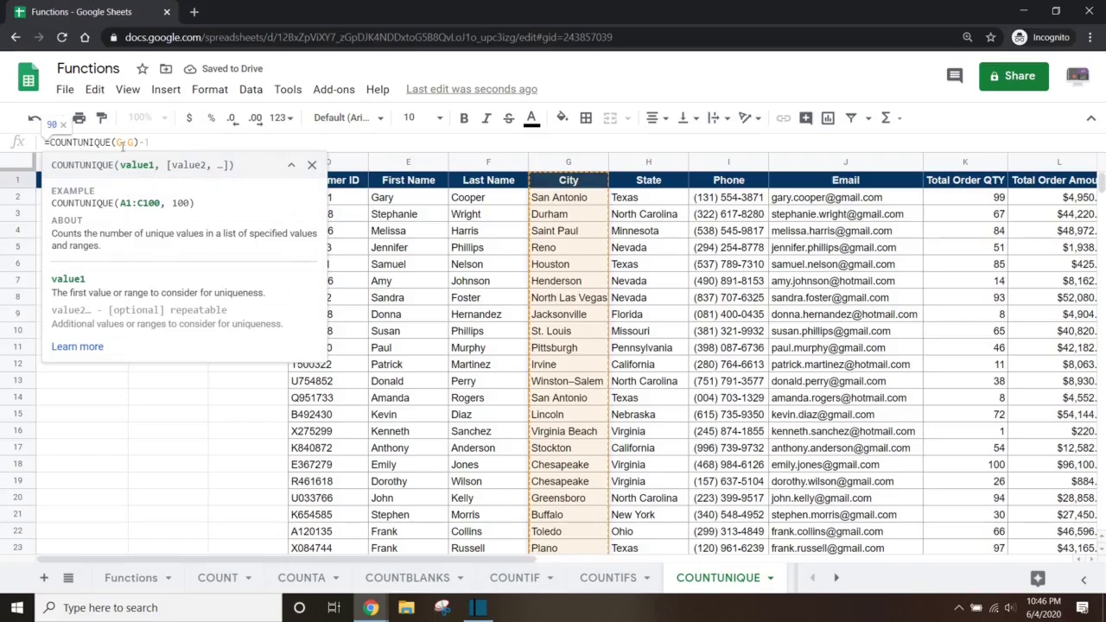
{"action": "type", "text": "2"}
{"action": "left_click", "coordinate": [168, 142]}
{"action": "key", "text": "BackSpace"}
{"action": "key", "text": "BackSpace"}
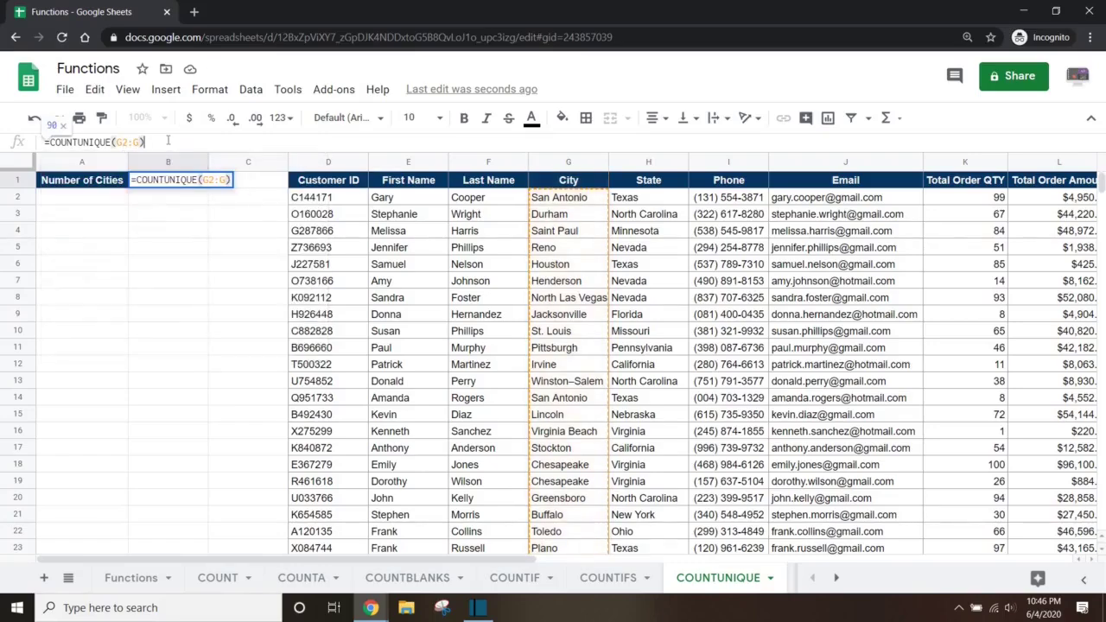